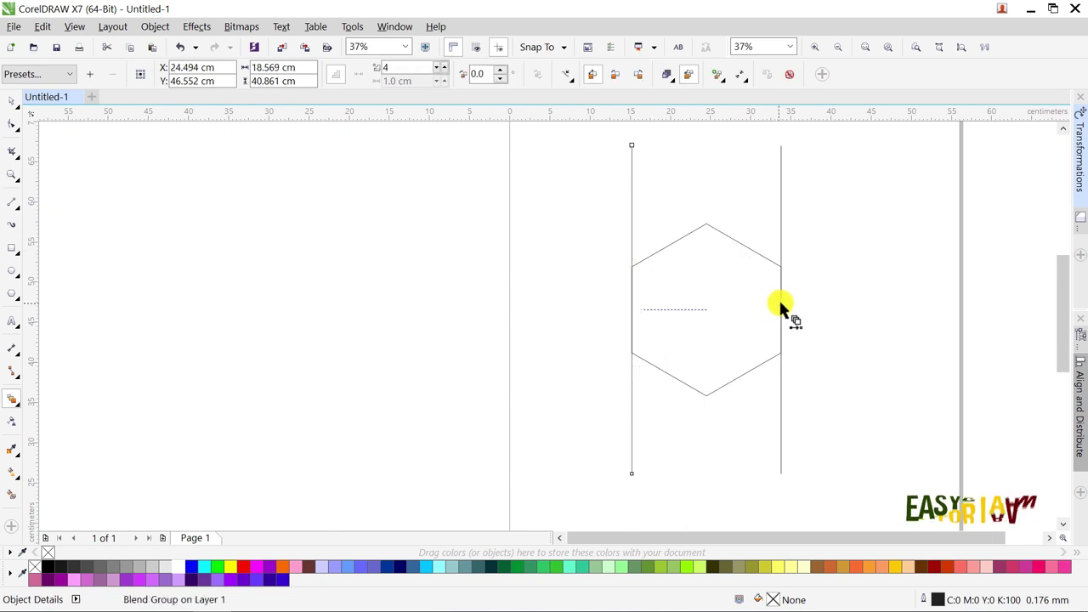
Set the number of steps in the blend between the two vertical lines to 7
left_click(444, 65)
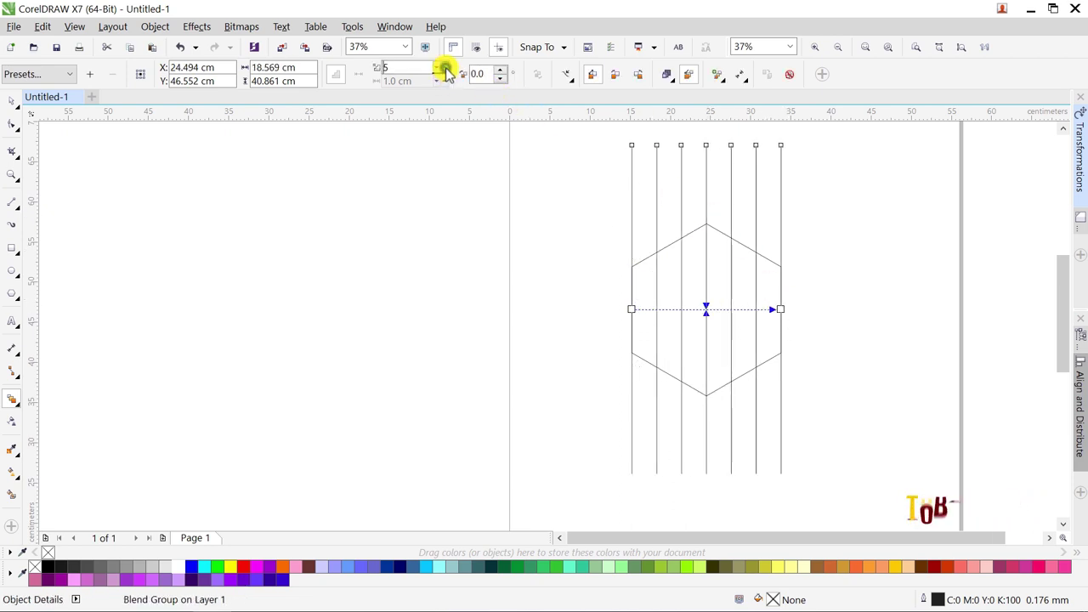
left_click(444, 64)
left_click(444, 64)
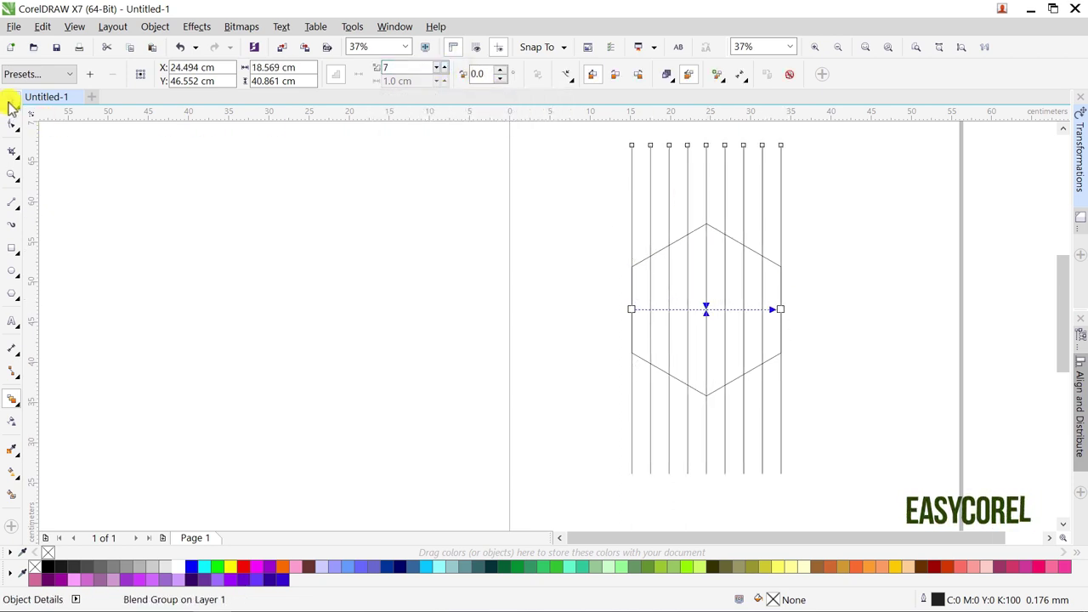
Select the hexagon together with the blended lines and rotate them to 90 degrees
scroll(489, 266, "down", 2)
left_click_drag(538, 187, 724, 422)
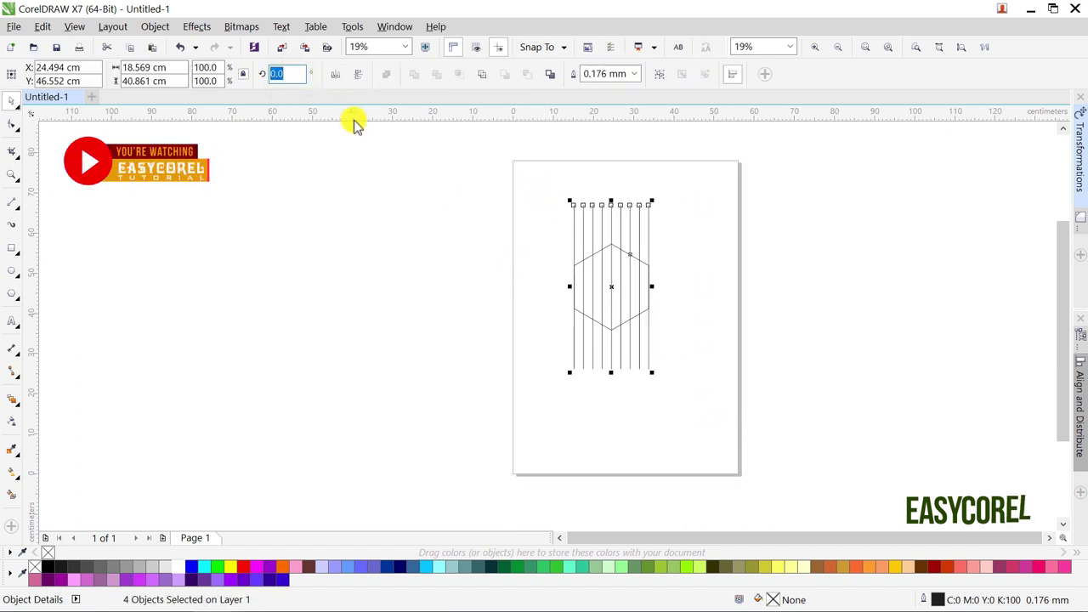
type("0")
key("Return")
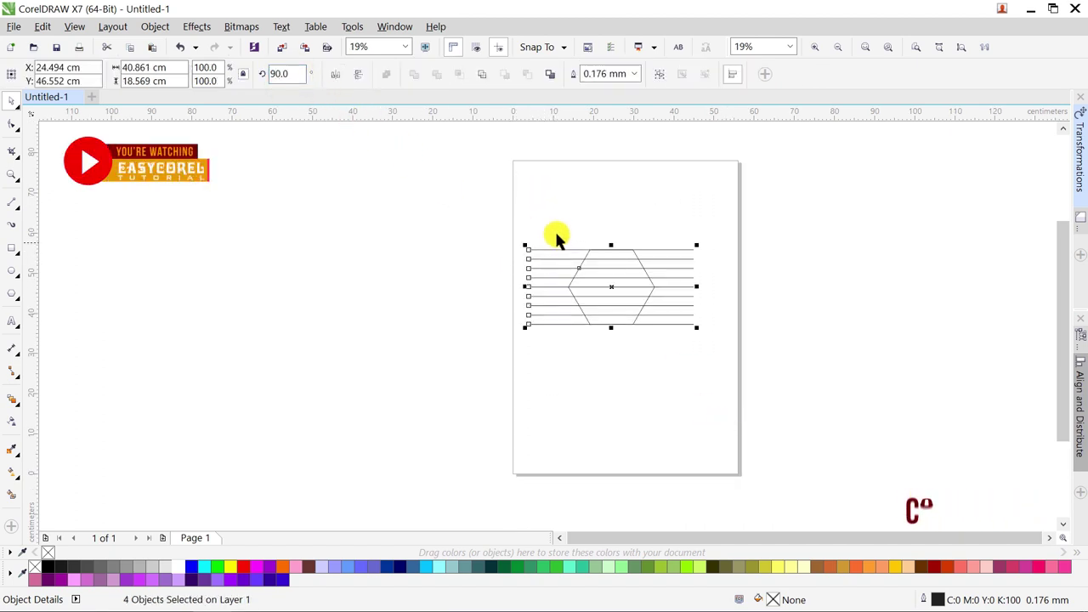
Break the line blend apart and combine all nine horizontal lines into a single curve
left_click(559, 209)
left_click(566, 251)
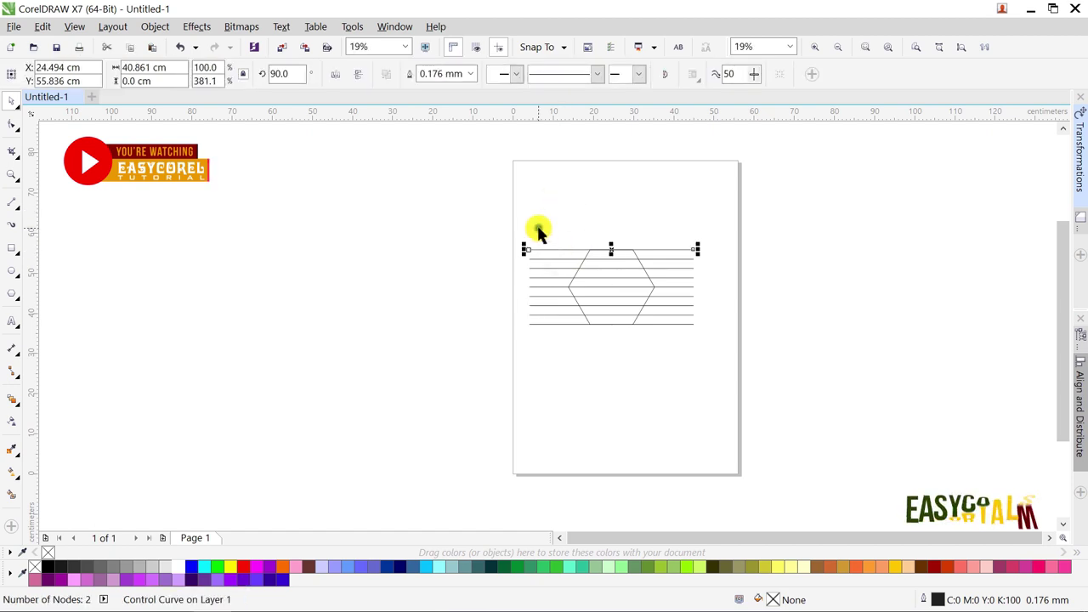
left_click_drag(502, 210, 549, 344)
left_click(558, 316)
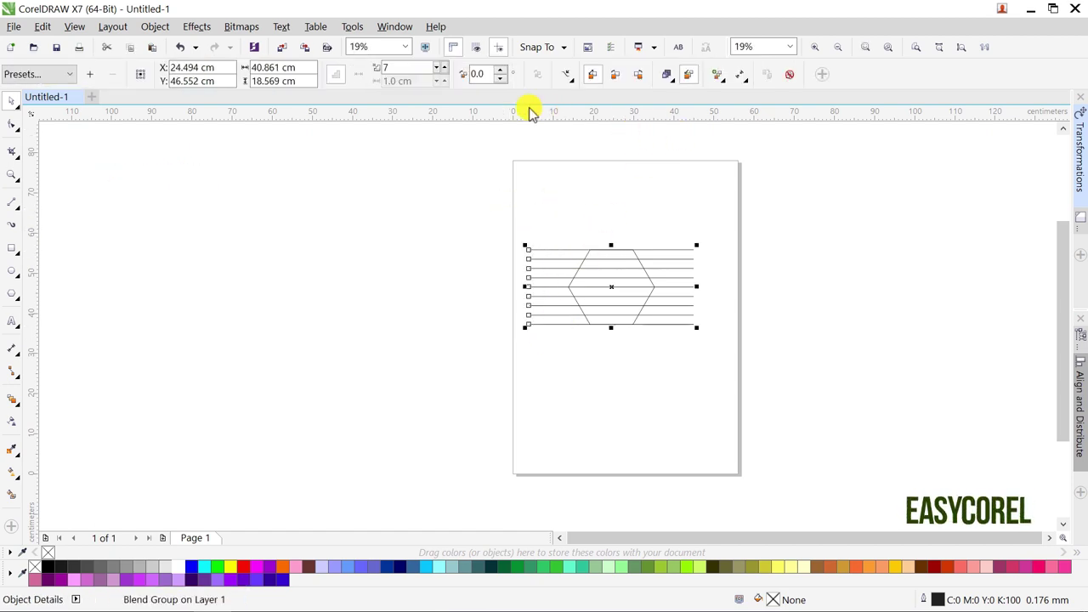
left_click(158, 26)
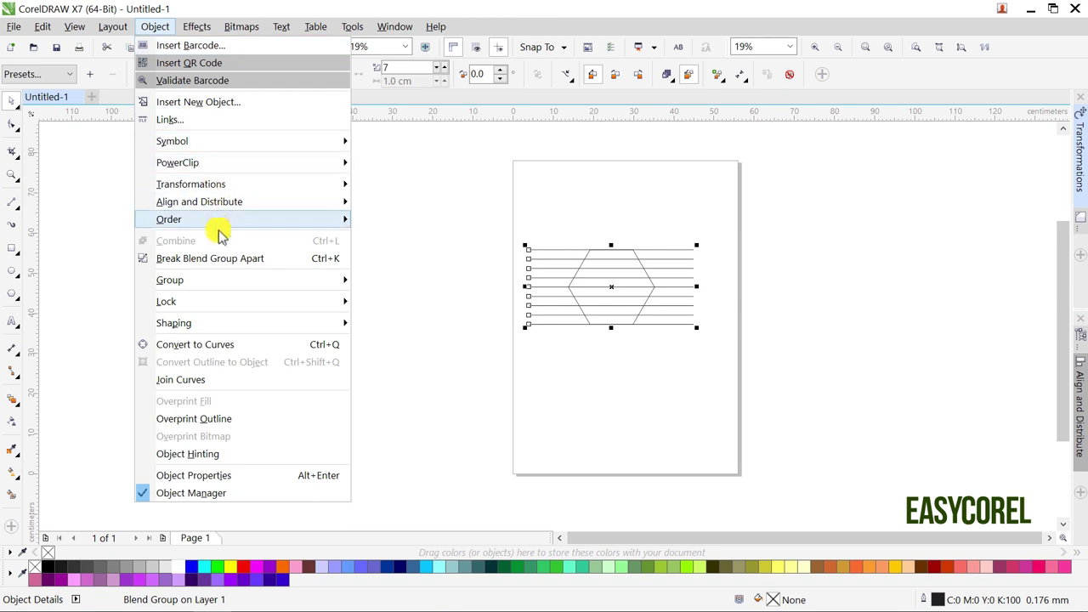
left_click(223, 255)
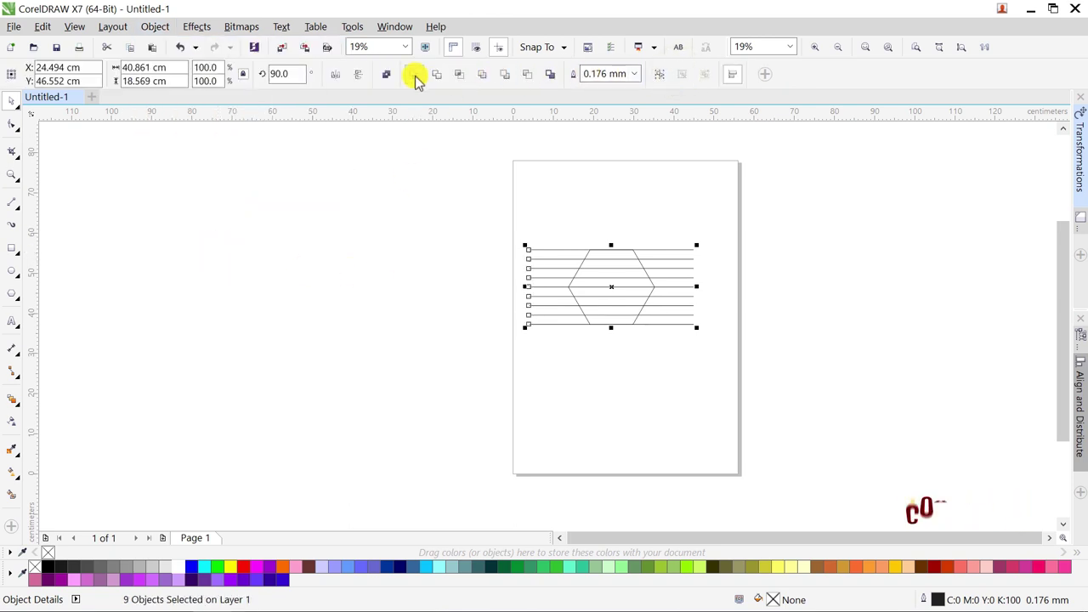
left_click(389, 75)
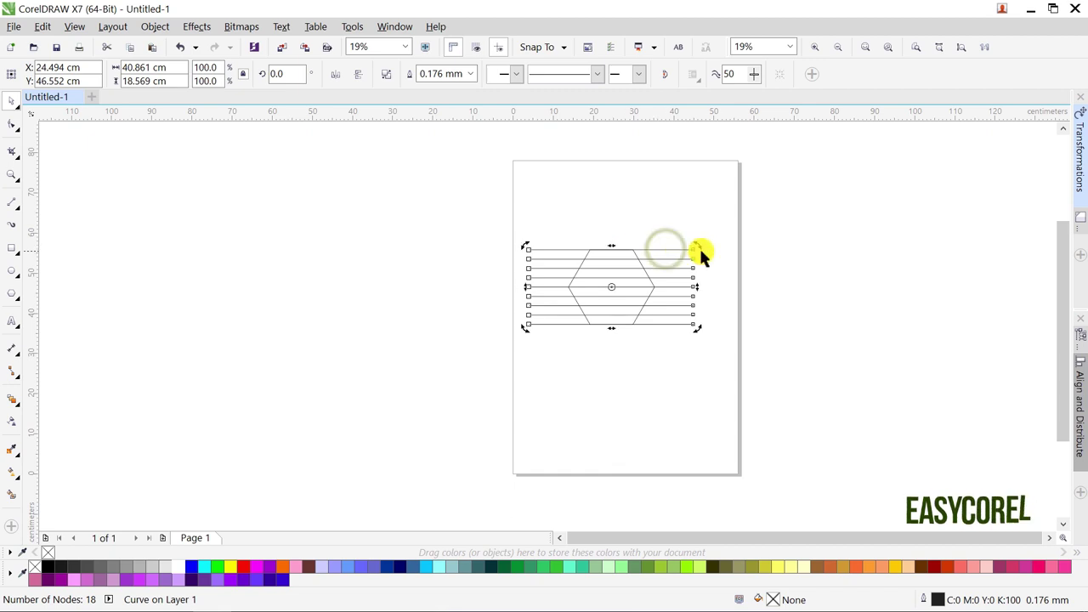
Create one copy of the line set rotated to 300 degrees and another rotated further about the same centre, forming a triangular grid
left_click_drag(697, 246, 697, 345)
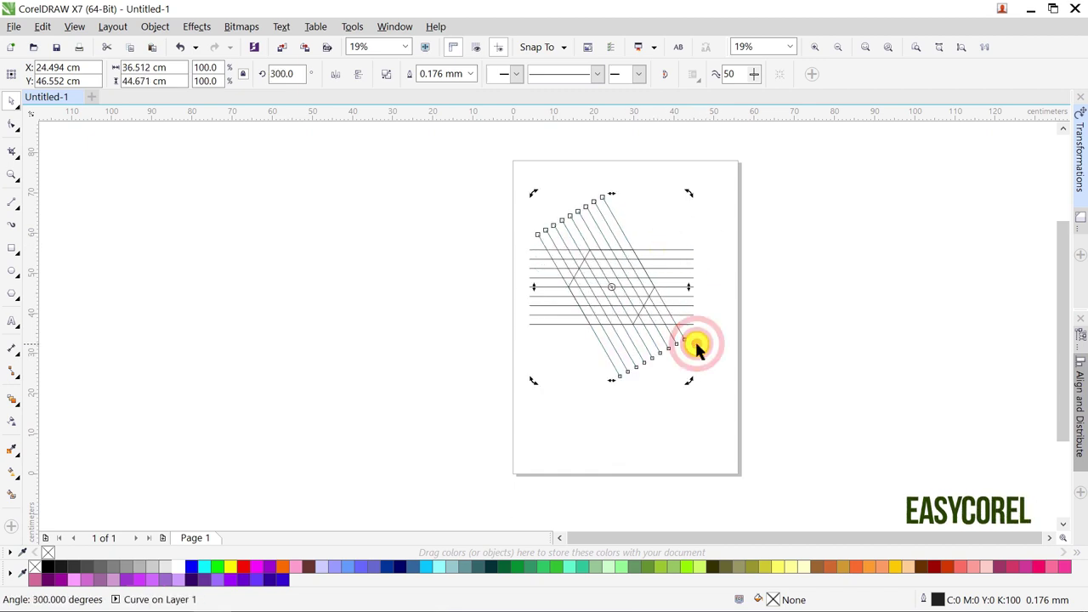
left_click_drag(688, 197, 759, 298)
left_click(768, 291)
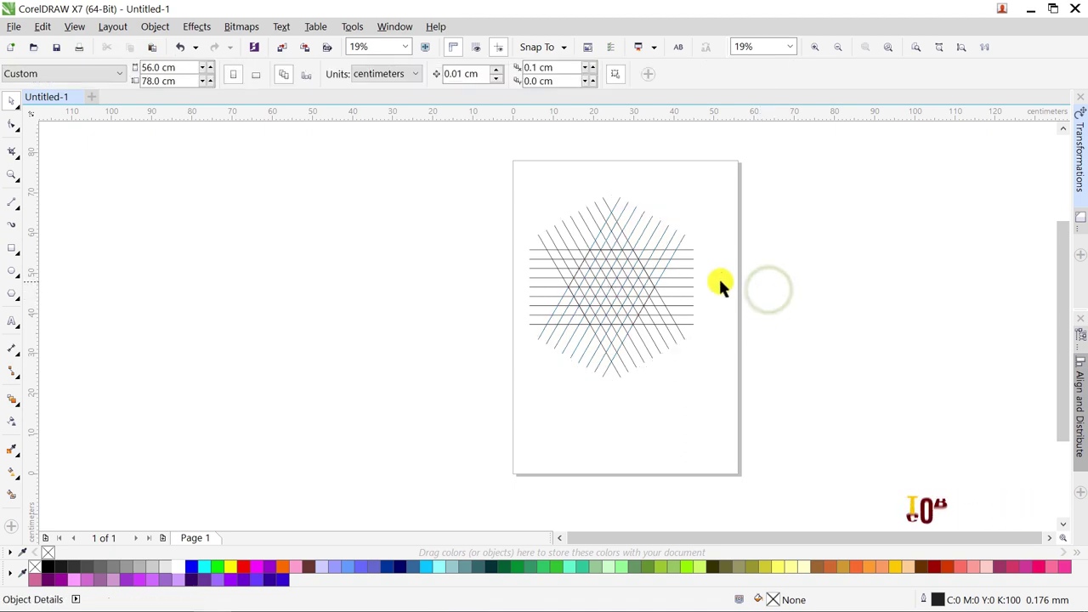
Scale the hexagon proportionally to 50% about its centre
scroll(635, 278, "up", 2)
scroll(634, 274, "up", 2)
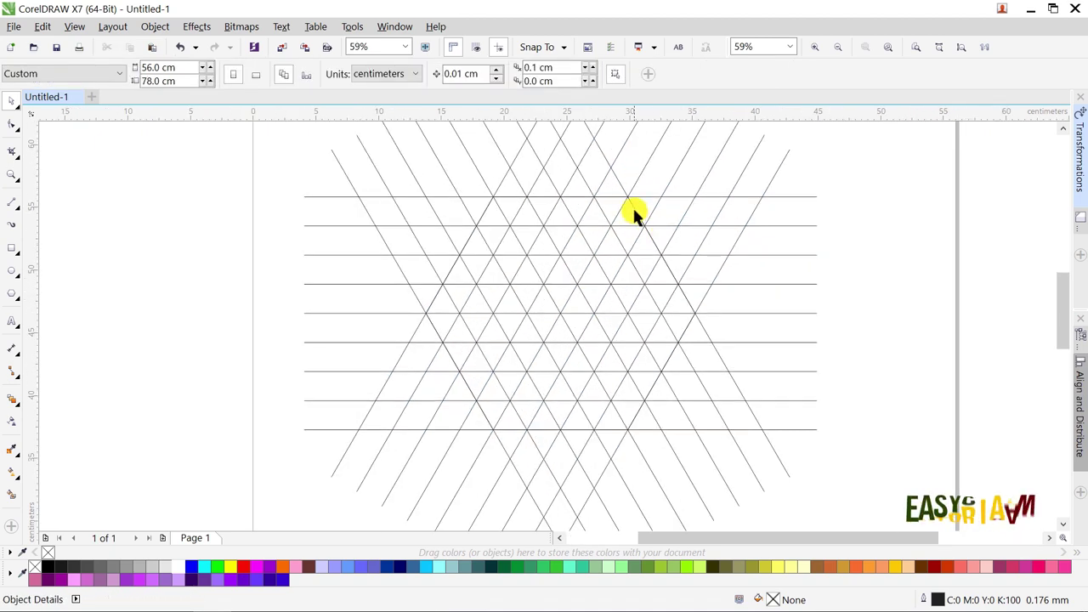
left_click(634, 210)
left_click(684, 315)
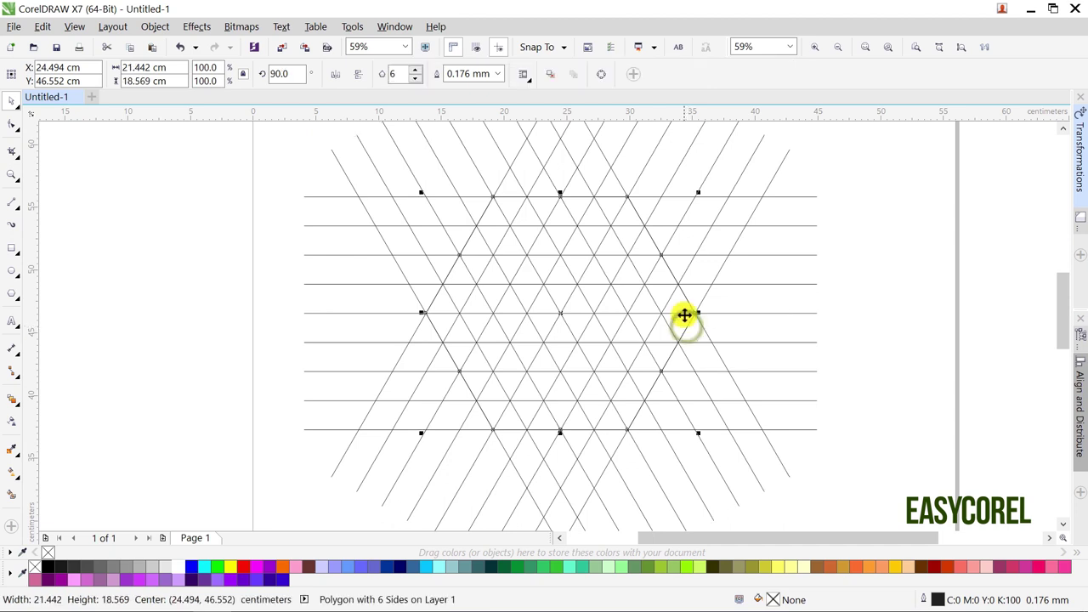
left_click_drag(696, 194, 633, 252)
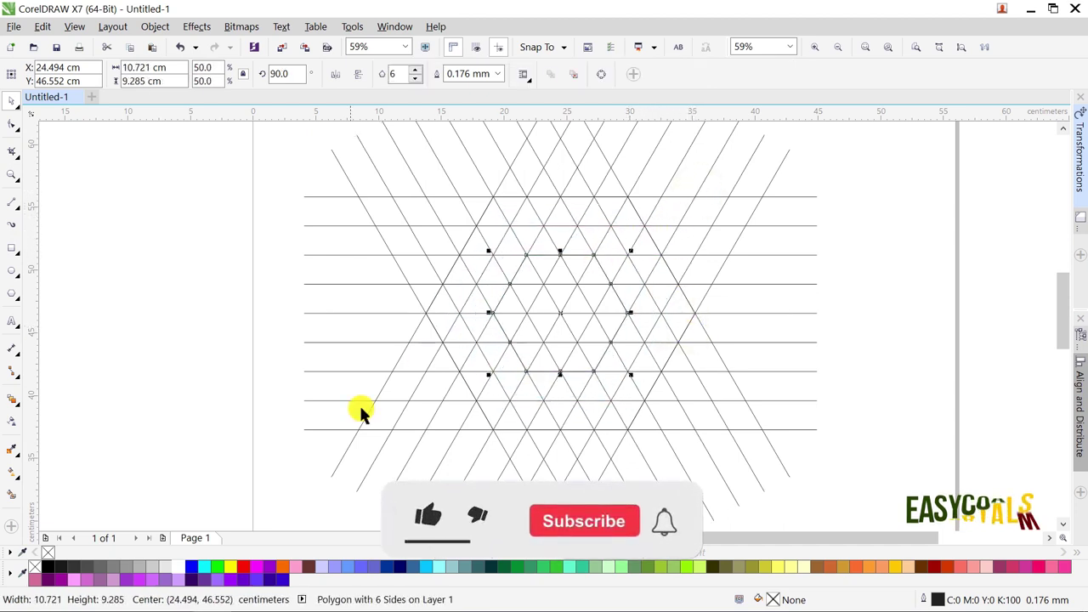
Give the small central hexagon a red outline 3.0 mm wide
left_click(497, 73)
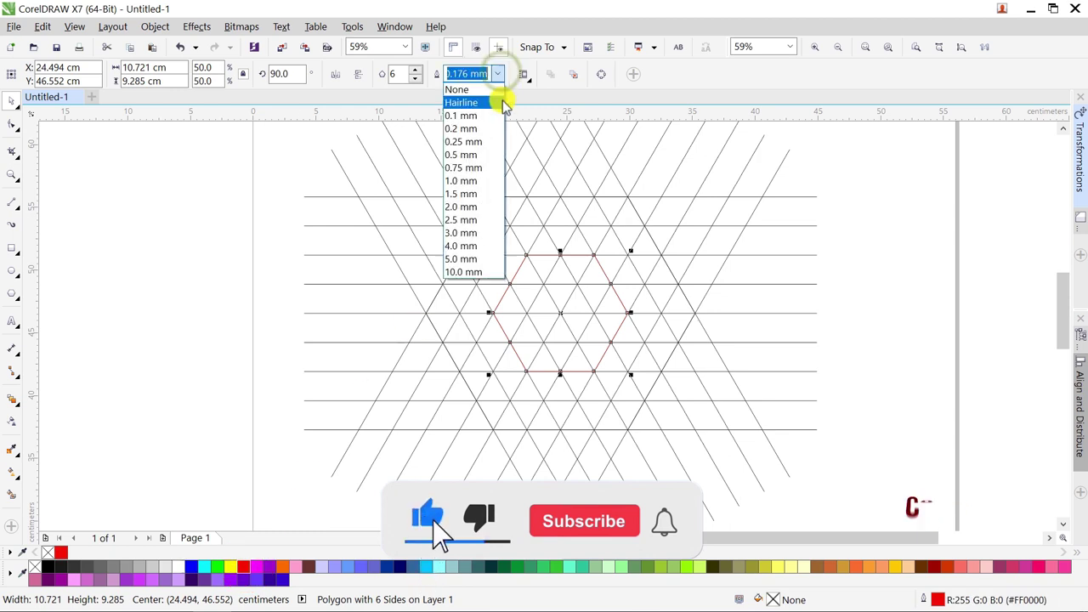
left_click(476, 230)
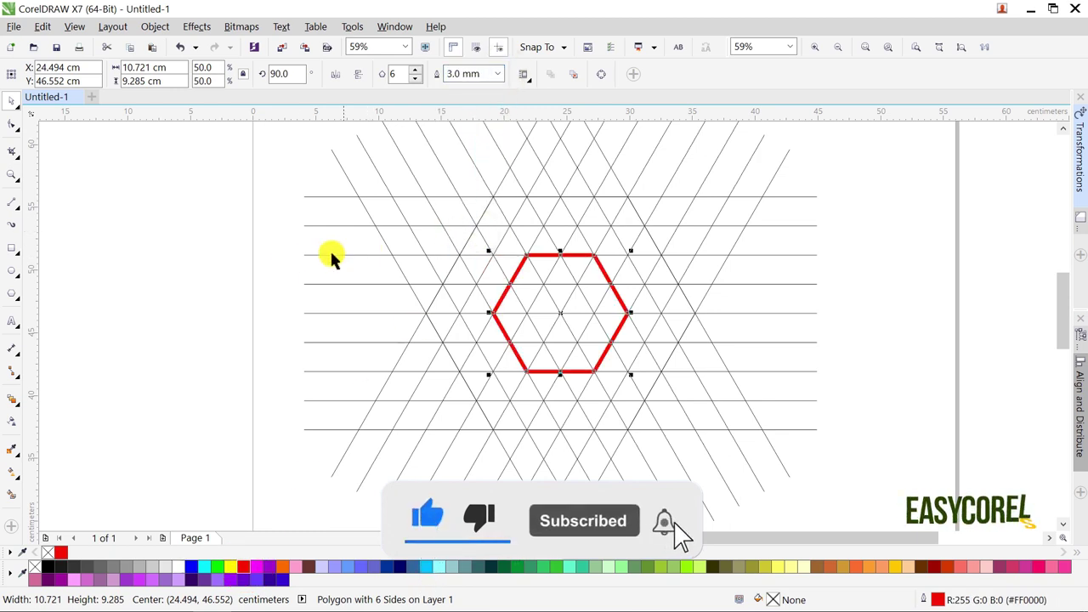
left_click(249, 255)
Draw a red 3.0 mm Pen triangle inside the hexagon, joining its upper edge's midpoint to the midpoints of its two lower slanted edges
left_click(13, 204)
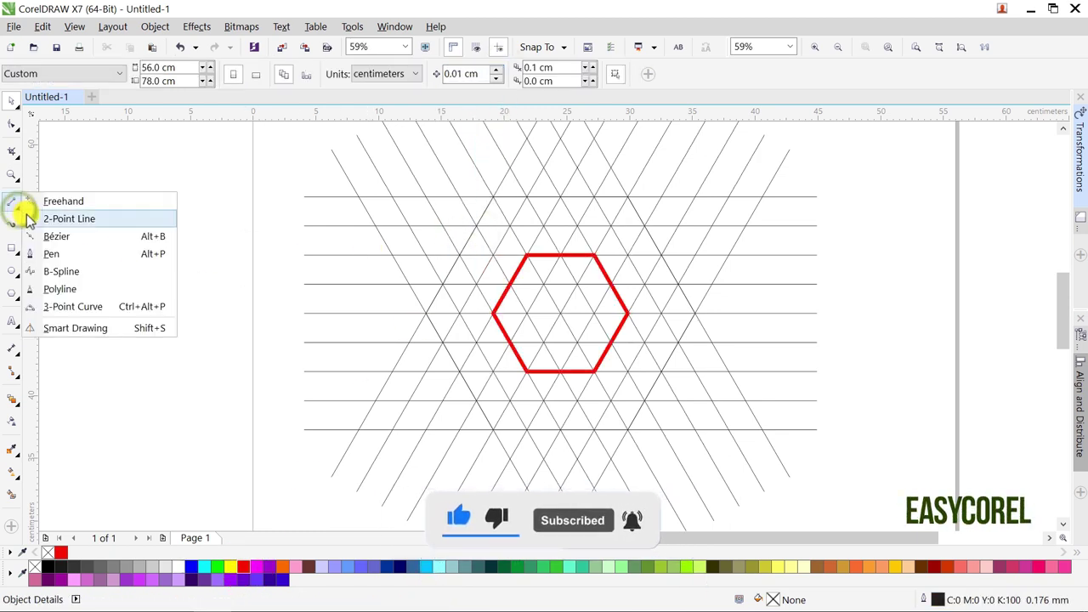
left_click(51, 253)
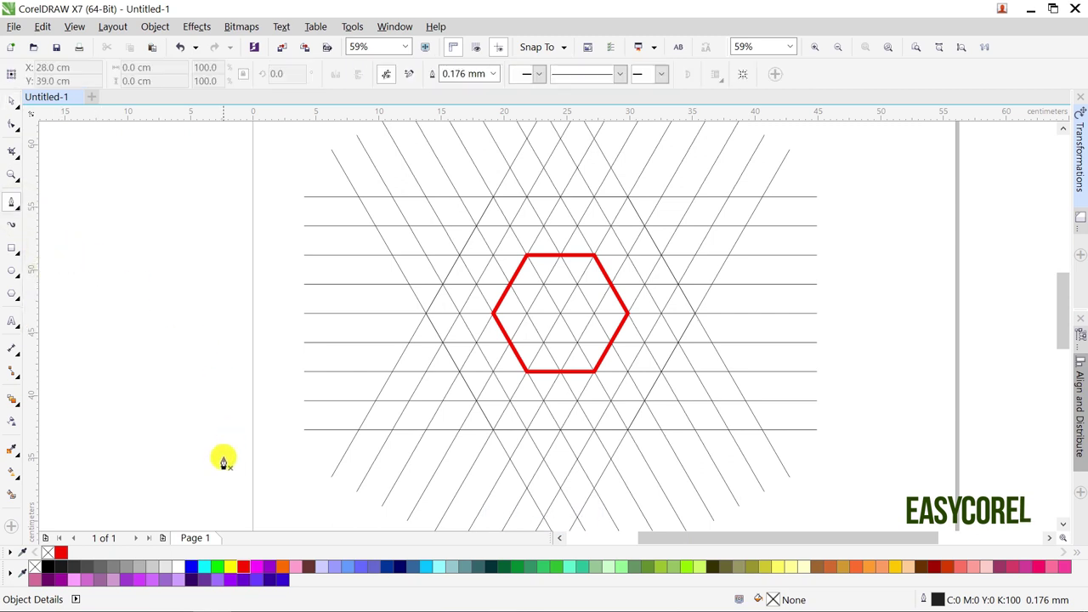
right_click(60, 552)
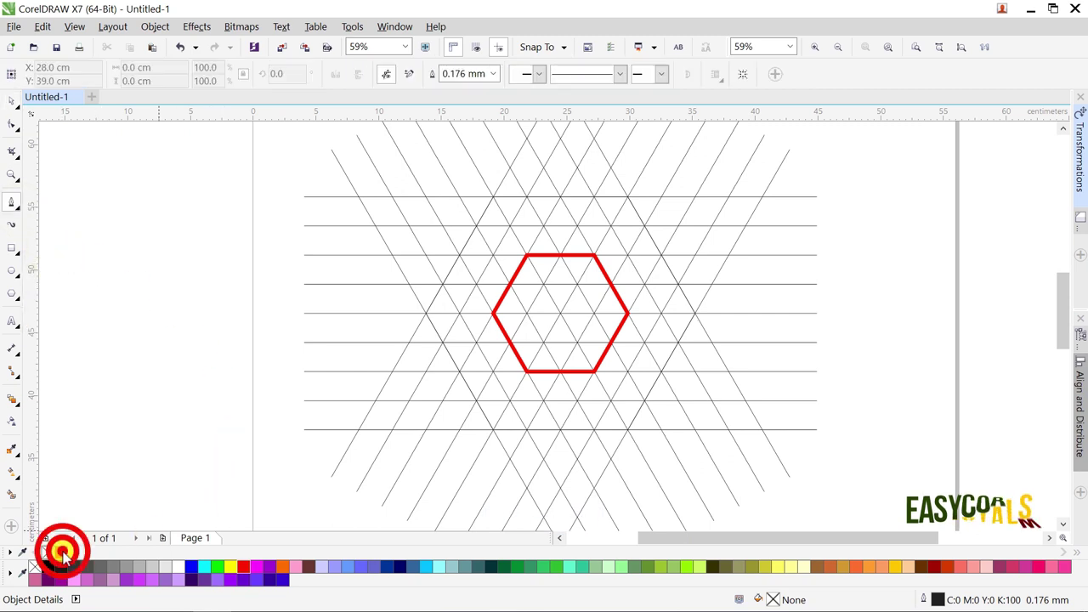
left_click(493, 73)
left_click(476, 232)
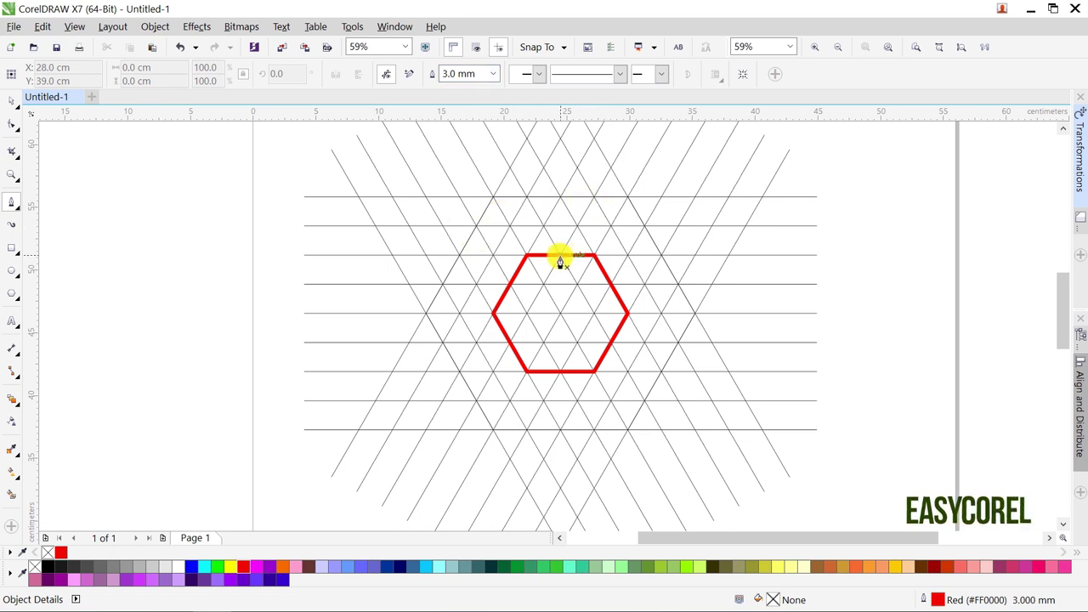
left_click(507, 346)
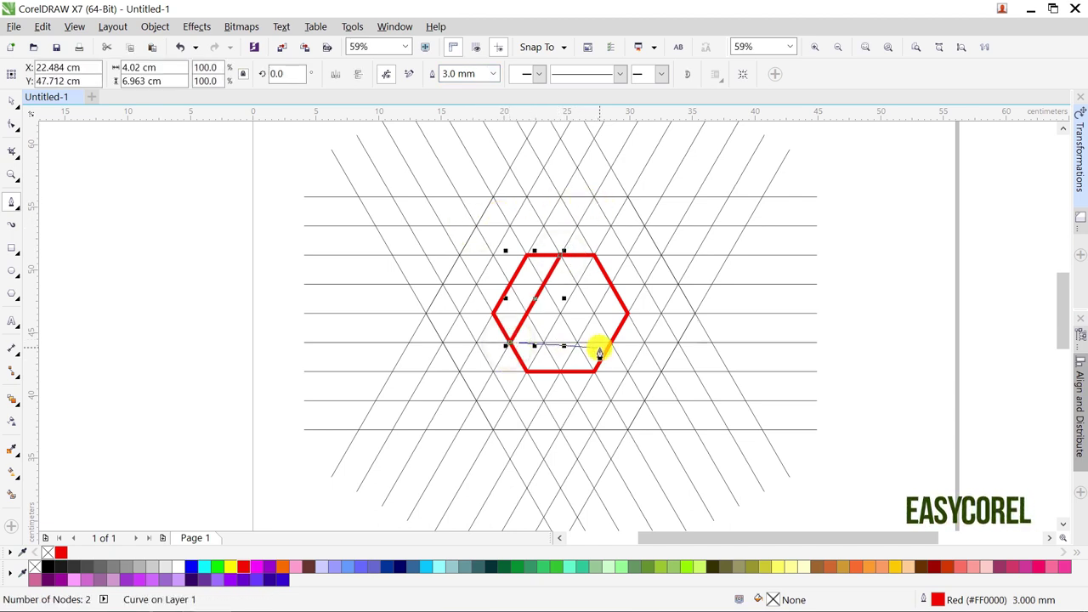
left_click(611, 345)
left_click(560, 255)
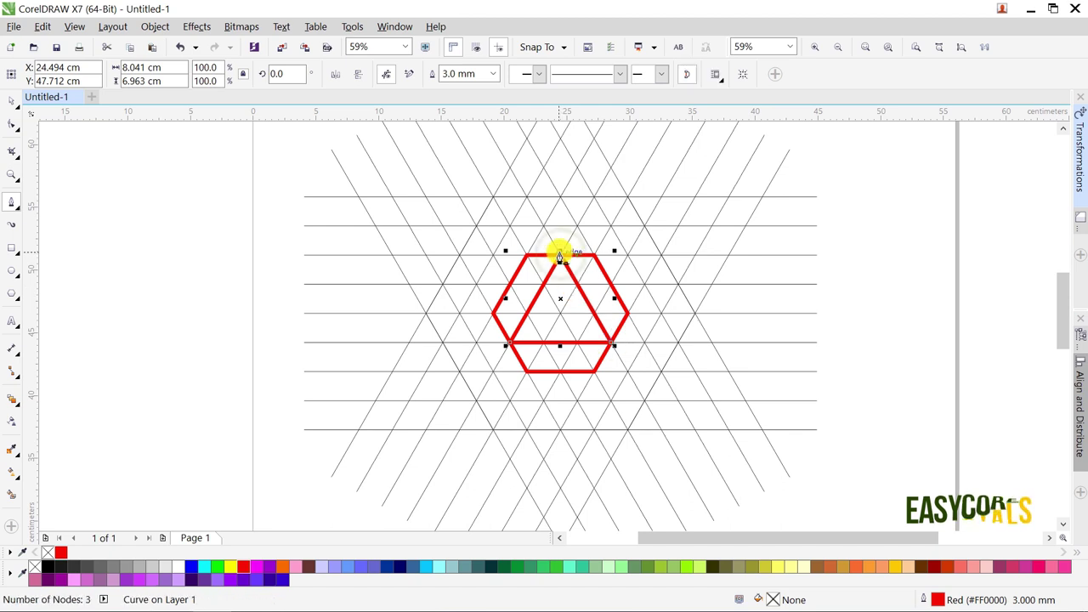
Paste a copy of the triangle in place and mirror it vertically
left_click(43, 27)
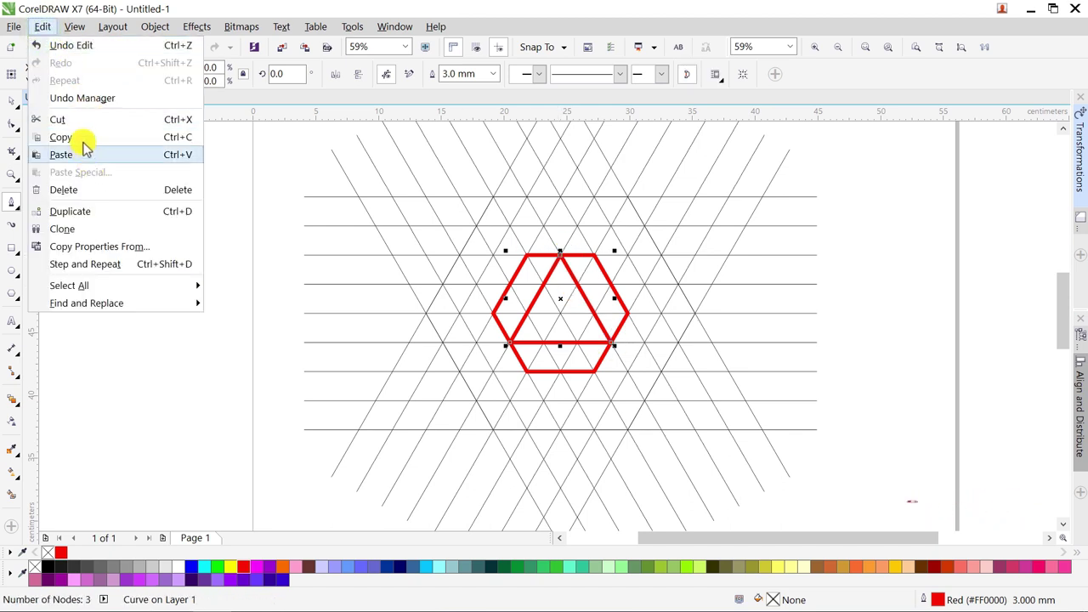
left_click(80, 138)
left_click(42, 27)
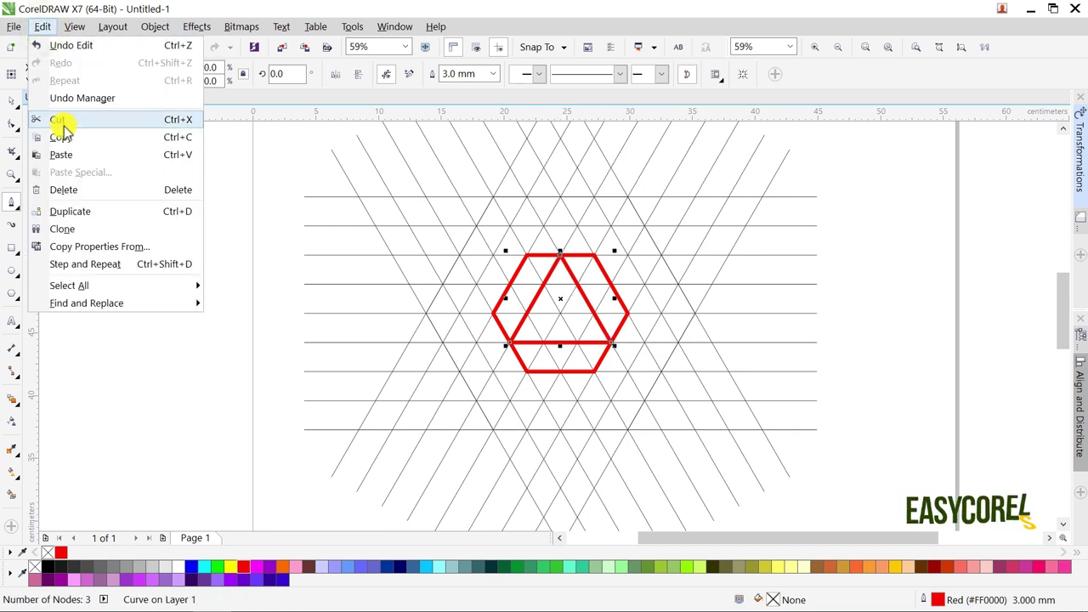
left_click(66, 153)
left_click(359, 77)
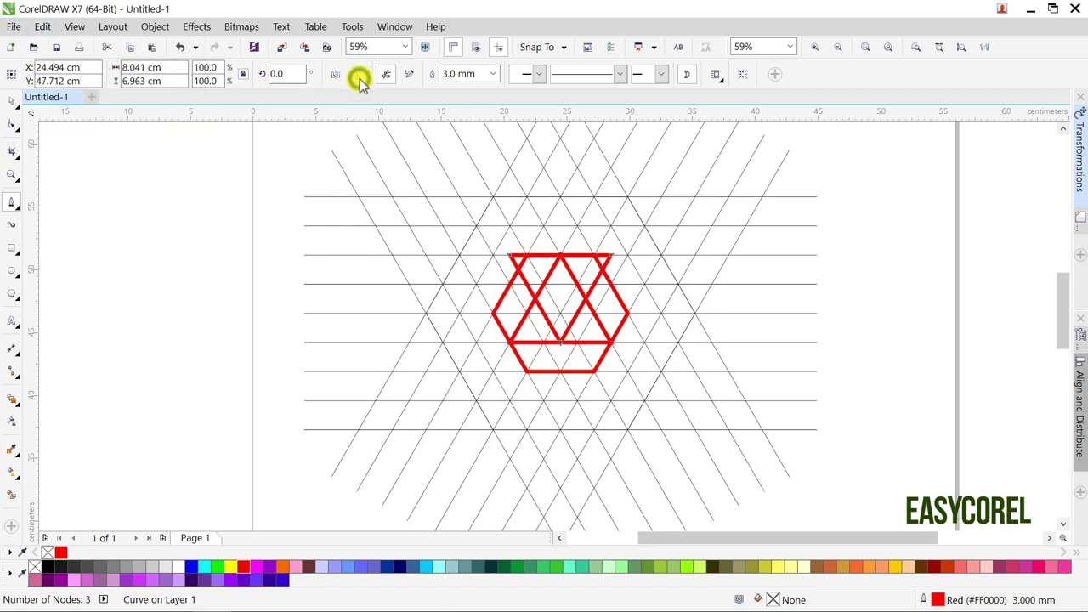
Move the inverted triangle down until its tip meets the hexagon's lower edge, and weld both triangles into a six-pointed star
left_click(12, 100)
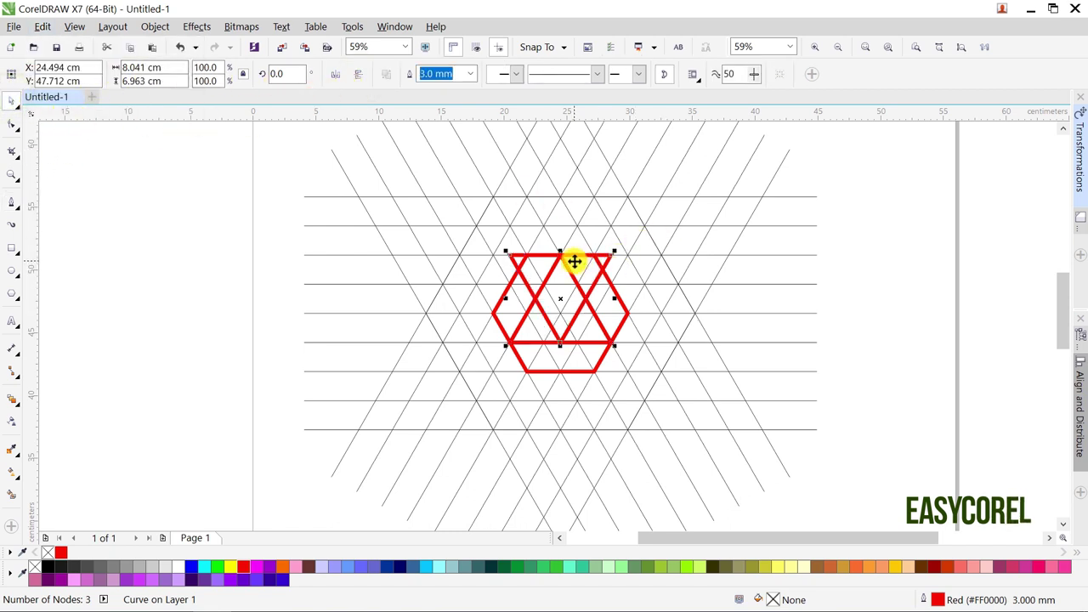
left_click_drag(573, 255, 567, 284)
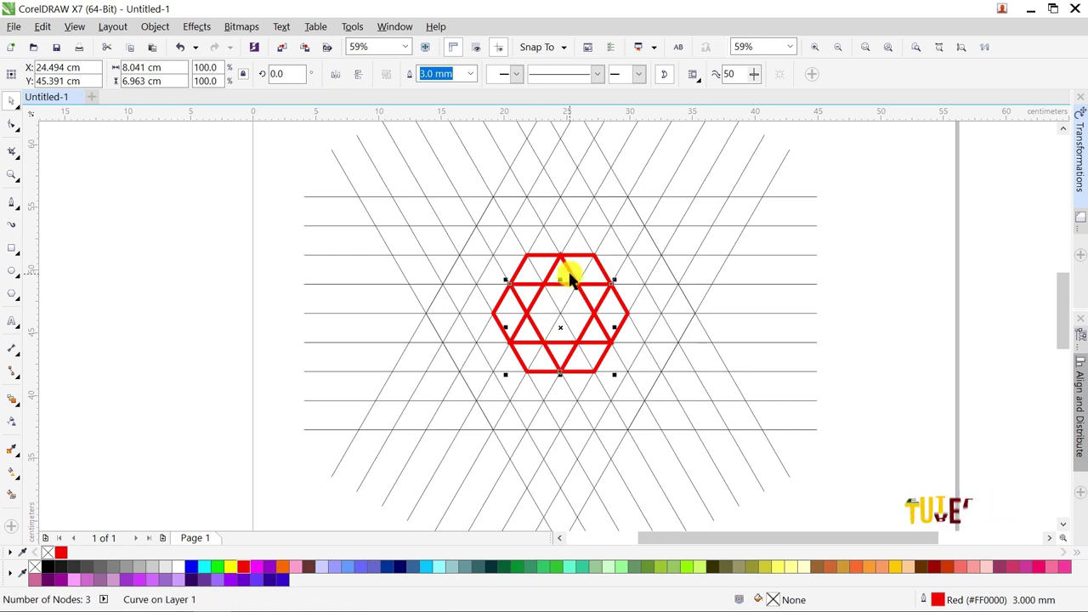
key("ctrl+a")
left_click(415, 75)
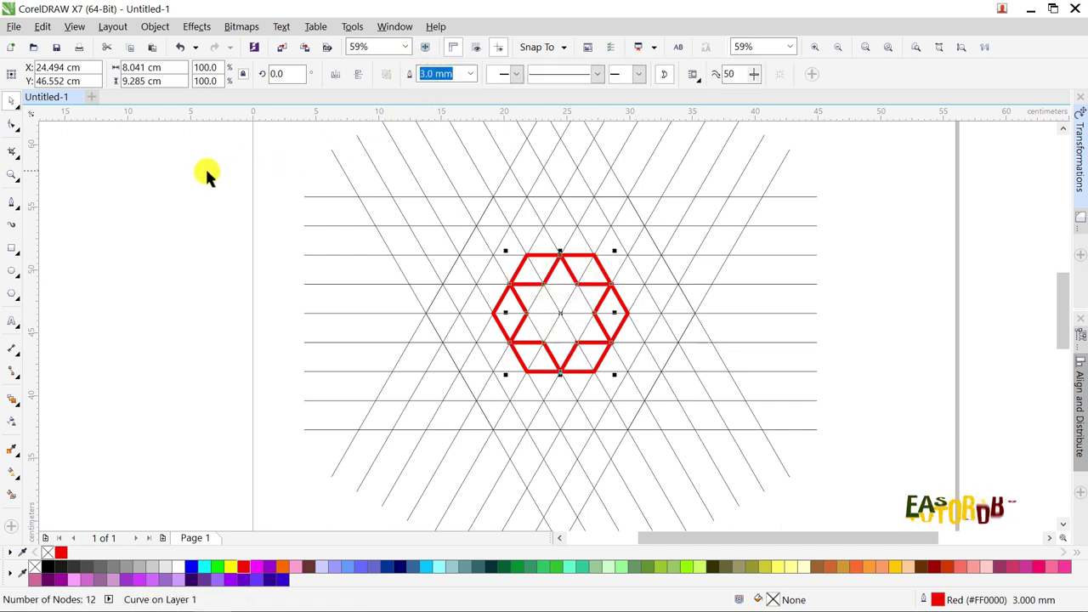
Draw an open red 3.0 mm Pen path zigzagging along grid intersections between the outer hexagon's top edge and the star's upper-right and top points
left_click(11, 202)
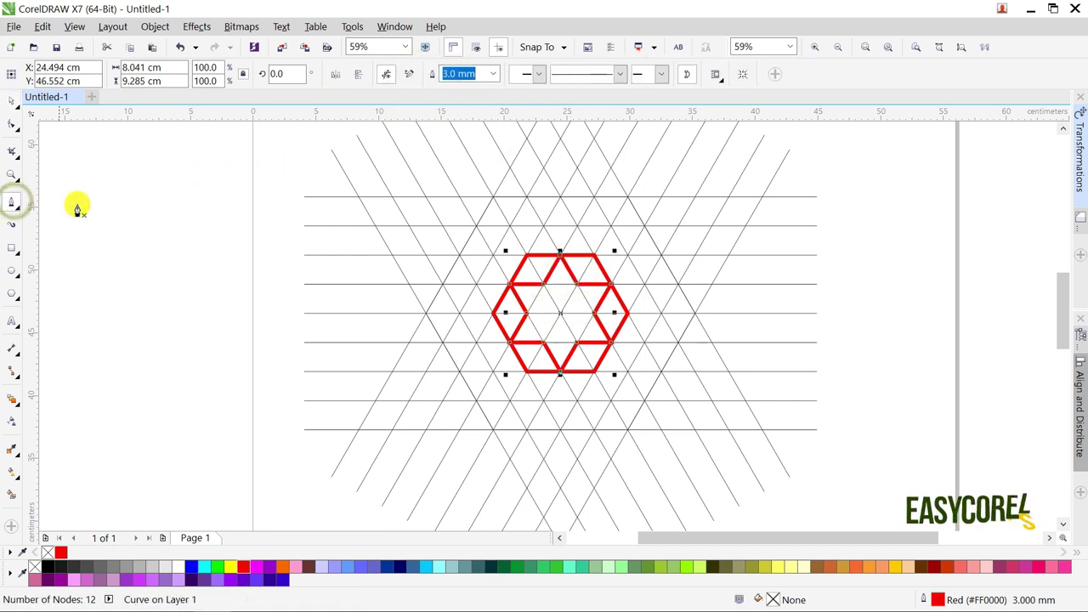
left_click(594, 200)
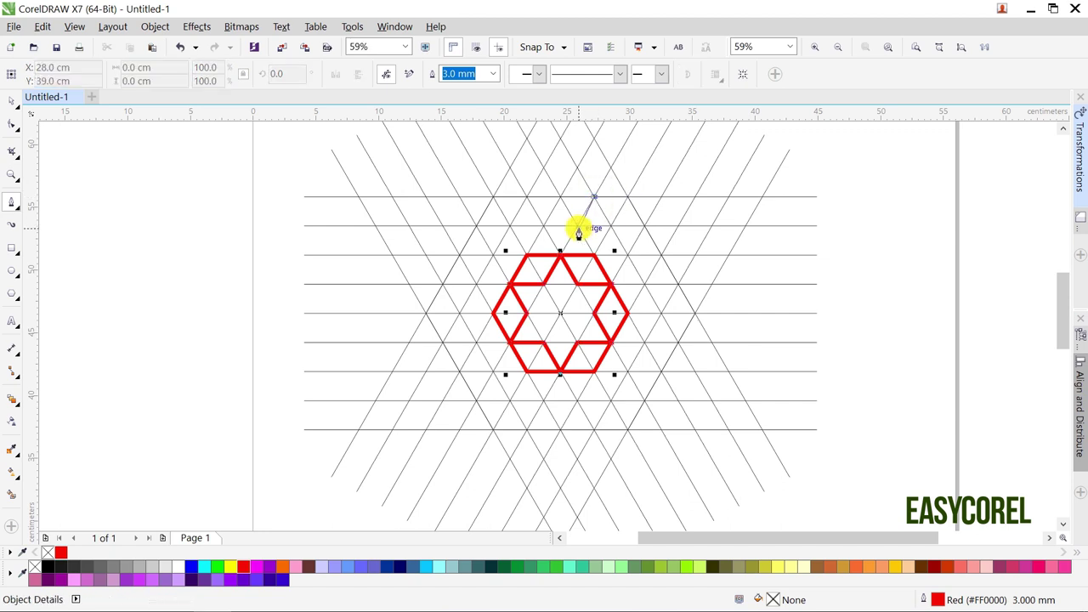
left_click(578, 229)
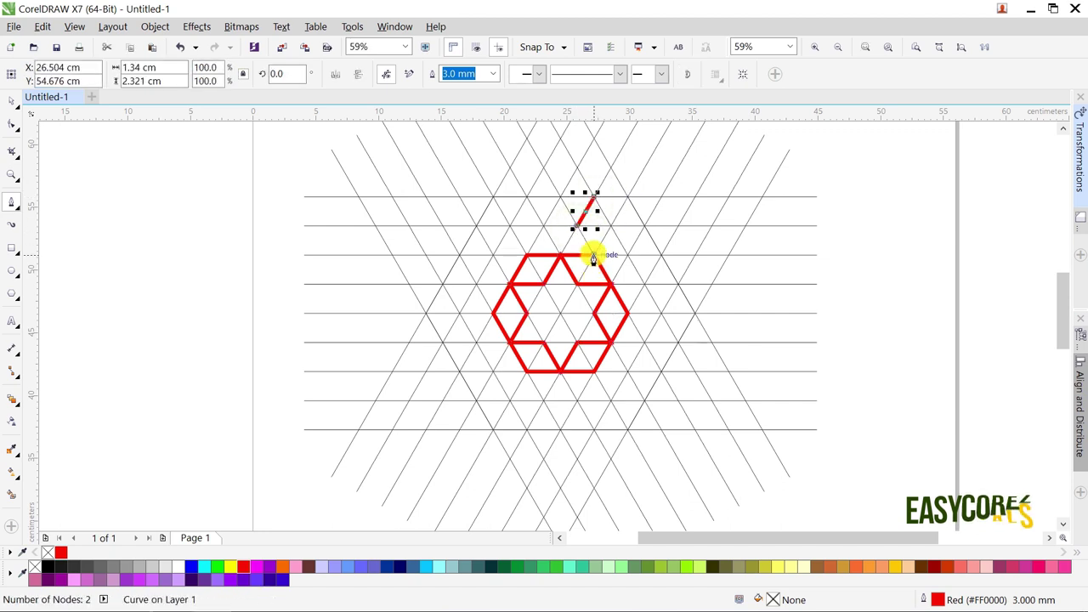
left_click(592, 258)
left_click(611, 226)
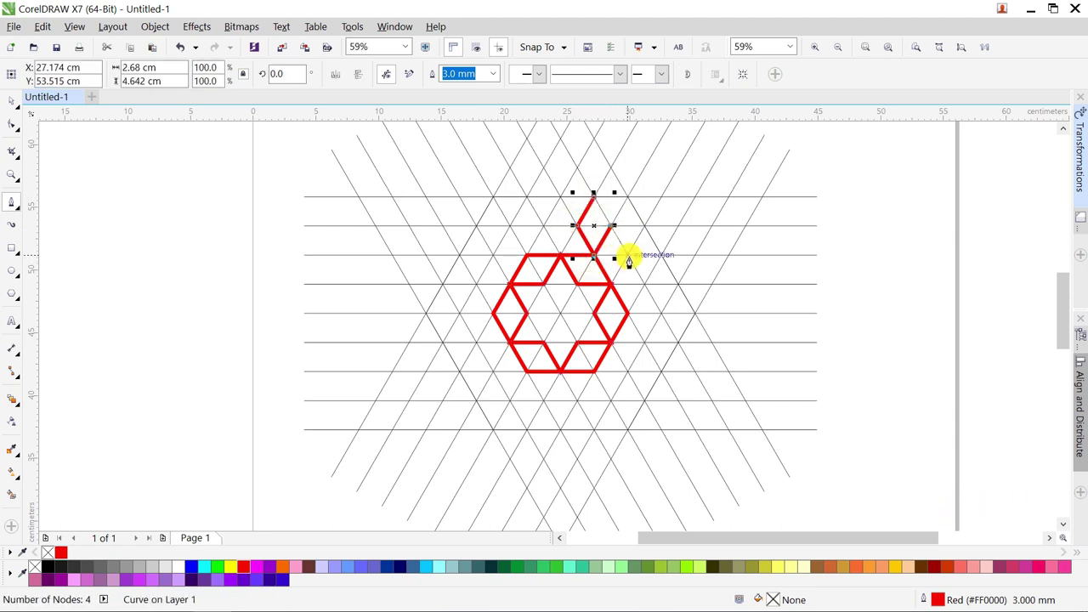
left_click(628, 258)
left_click(610, 285)
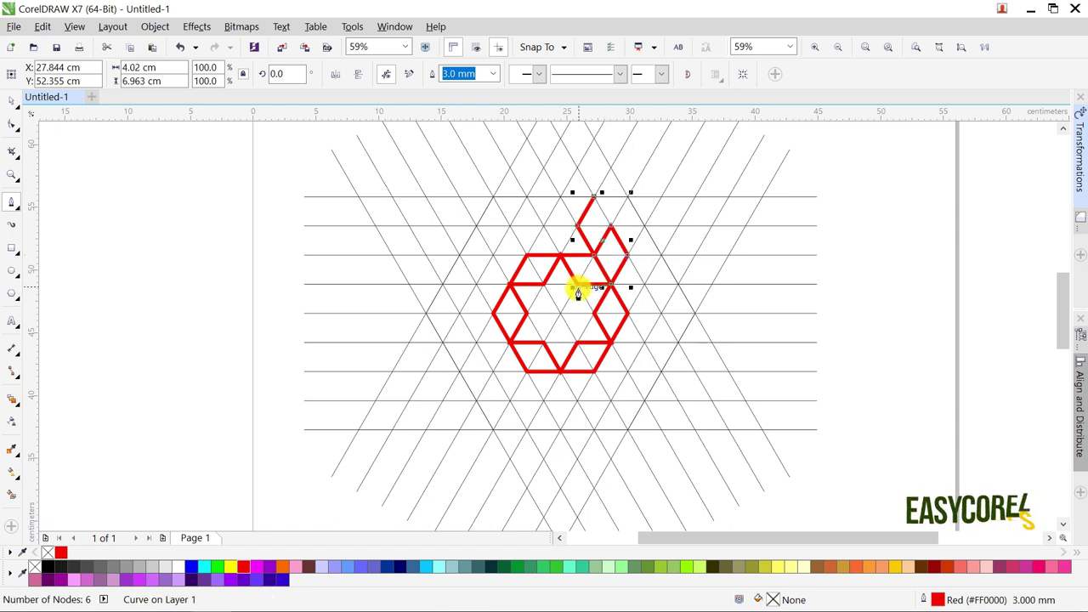
left_click(509, 226)
left_click(493, 256)
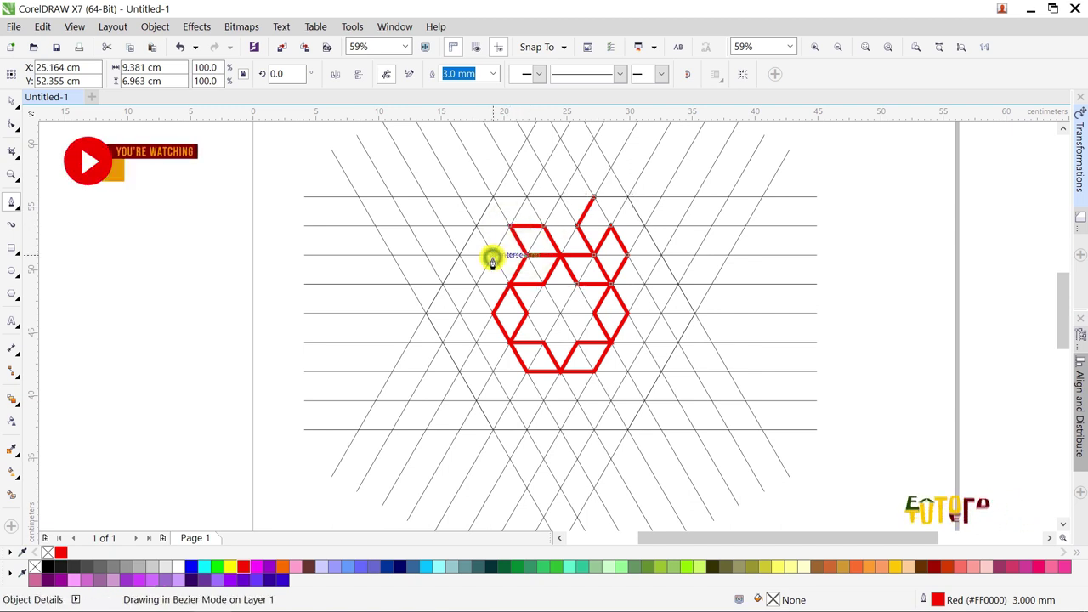
left_click(492, 197)
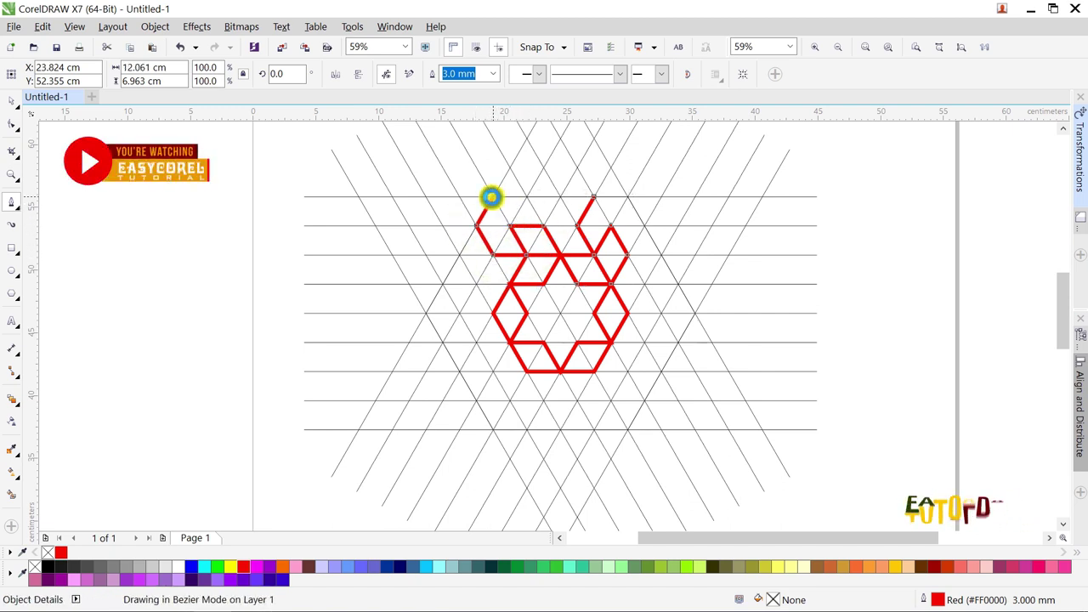
left_click(555, 197)
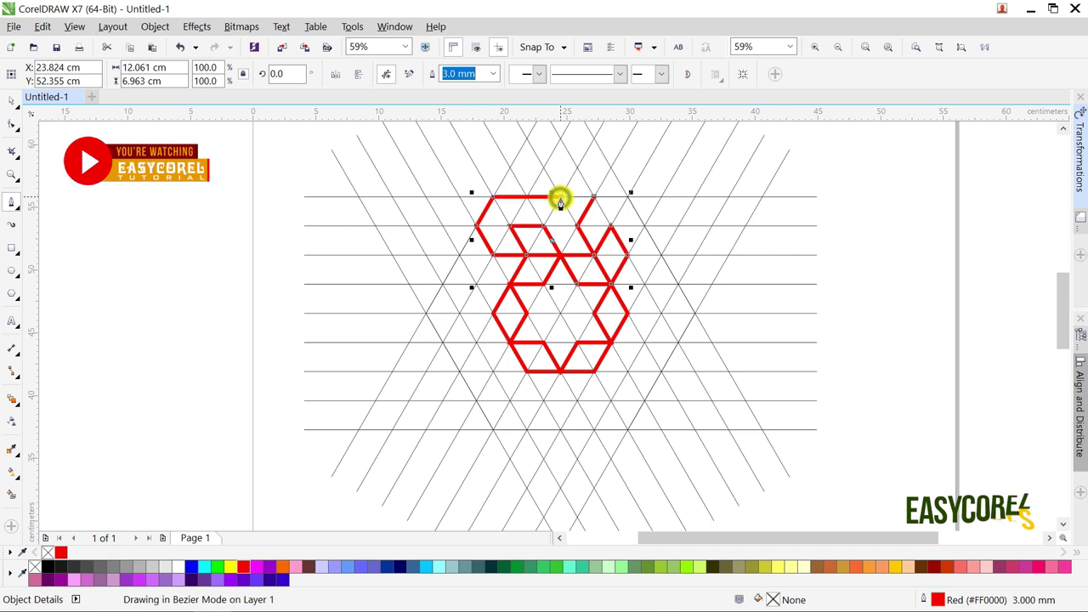
Change the outline colour of the open zigzag path above the star to black
right_click(53, 568)
double_click(12, 101)
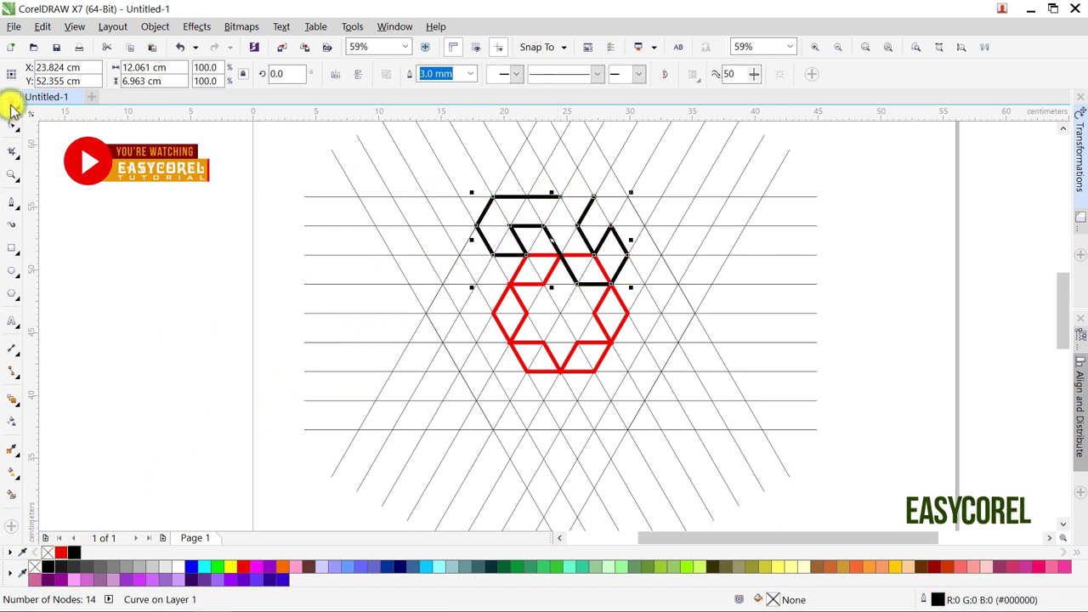
left_click(124, 221)
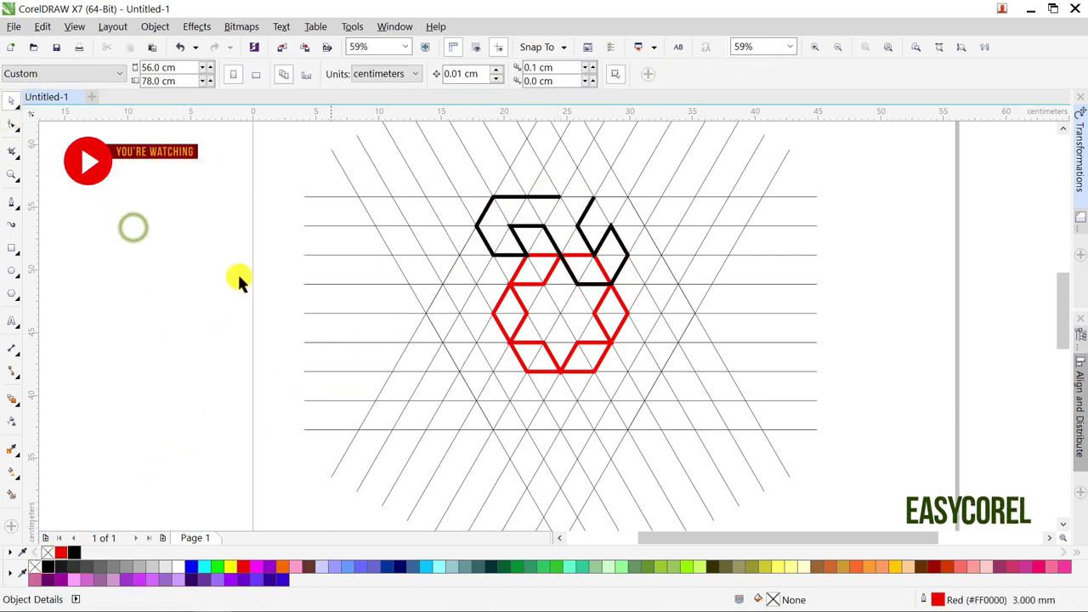
Delete the small red hexagon around the six-pointed star and give the star a black outline
left_click(621, 306)
left_click_drag(621, 305, 298, 314)
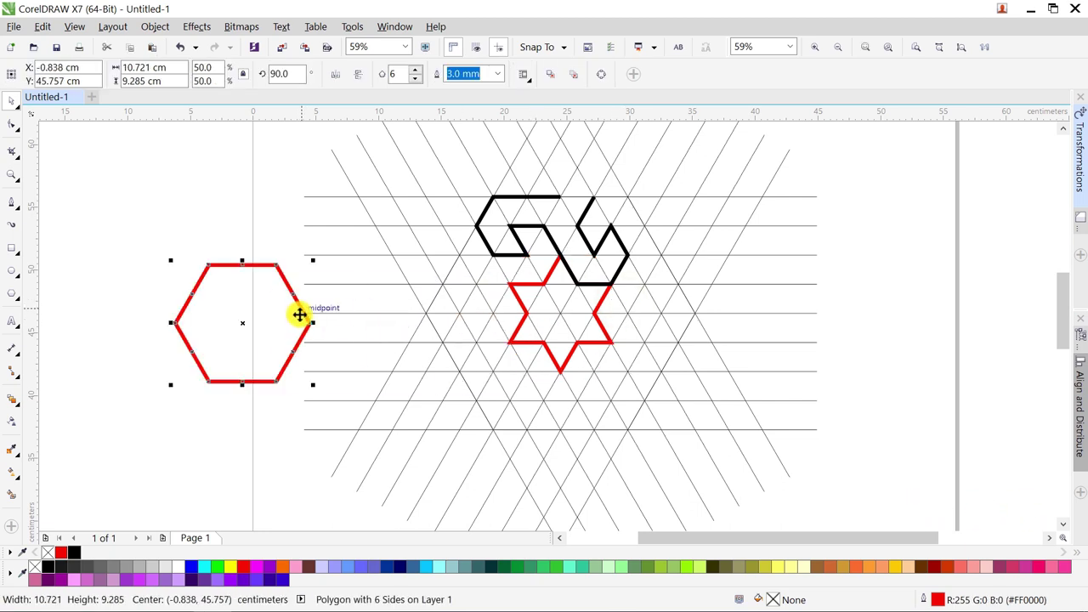
right_click(301, 311)
left_click(329, 379)
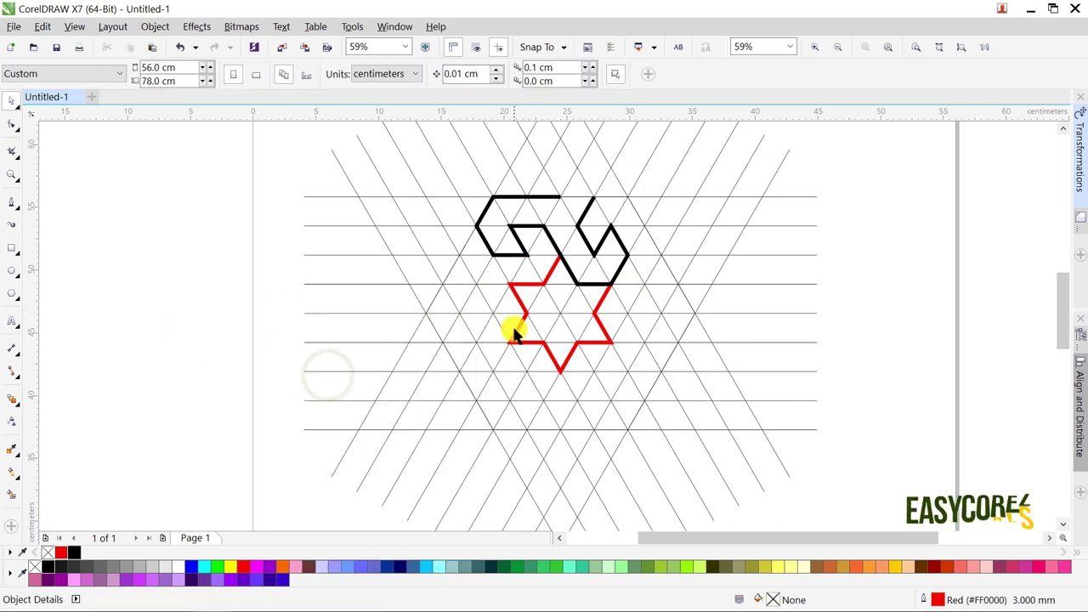
left_click(520, 306)
right_click(74, 554)
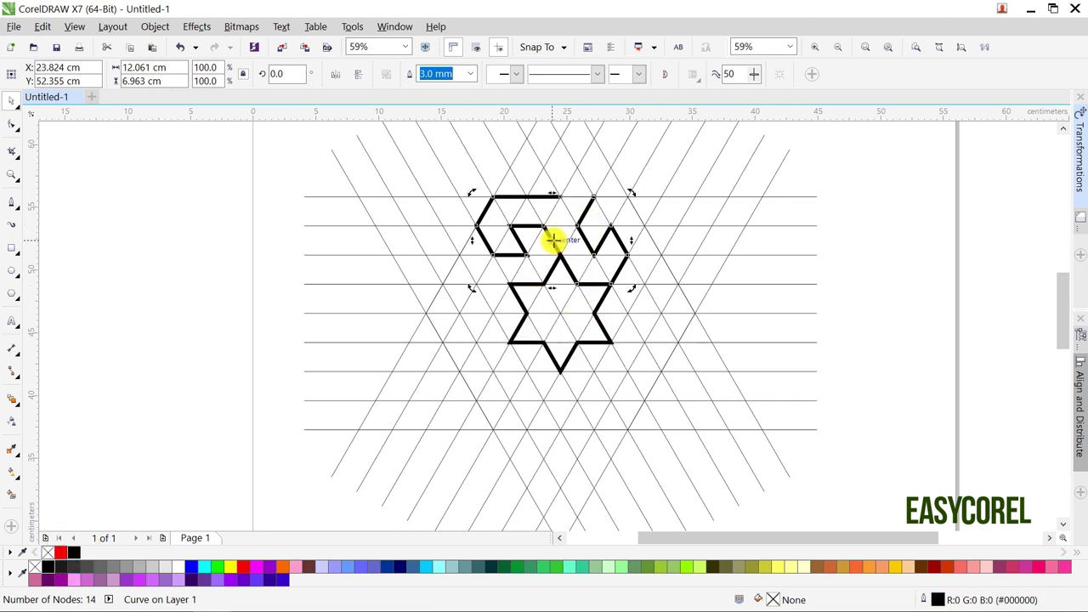
Set up a 60° rotation for the zigzag path, with its centre of rotation placed on the centre of the star
left_click(1077, 161)
left_click(934, 118)
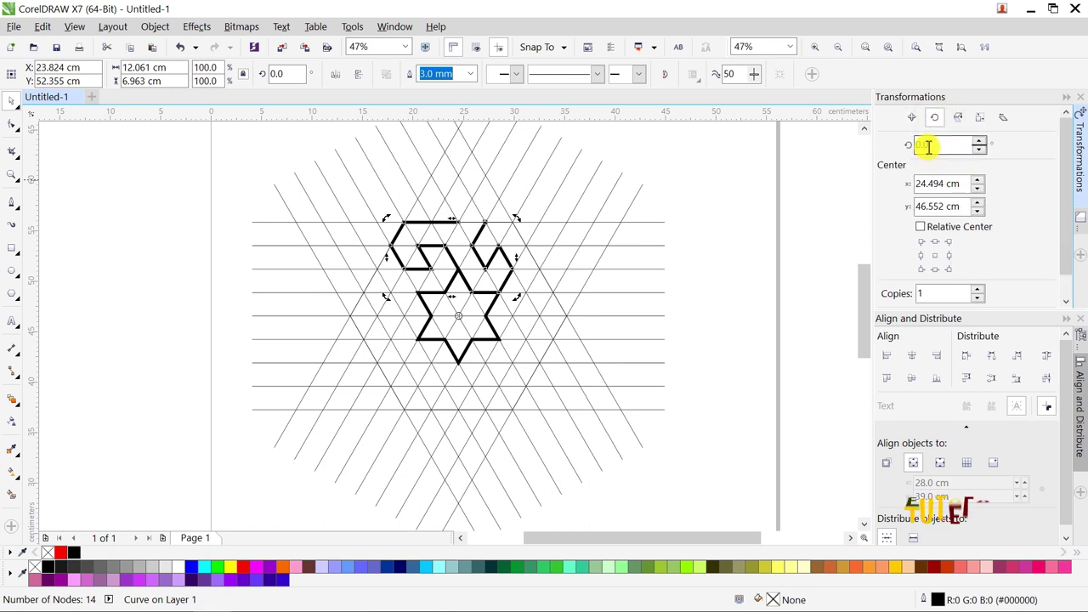
double_click(928, 144)
left_click(936, 256)
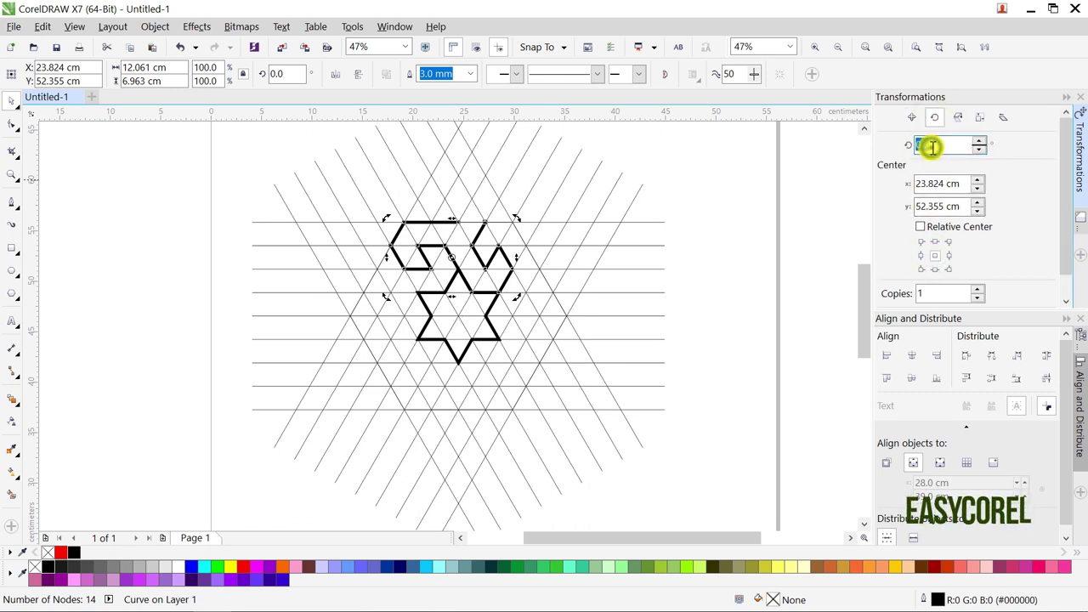
double_click(932, 146)
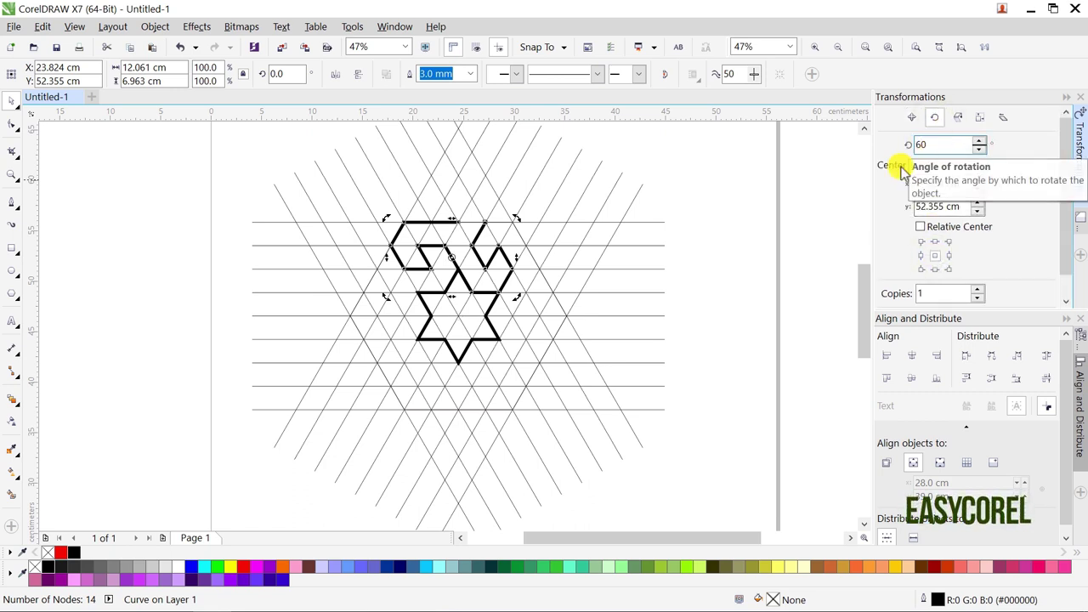
left_click(454, 260)
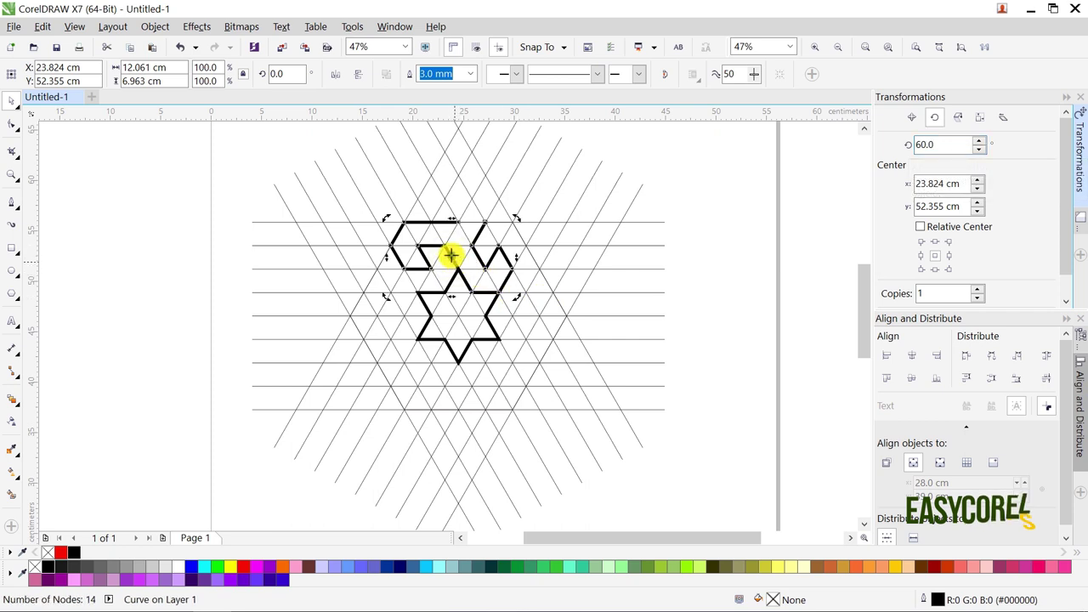
left_click_drag(450, 254, 459, 315)
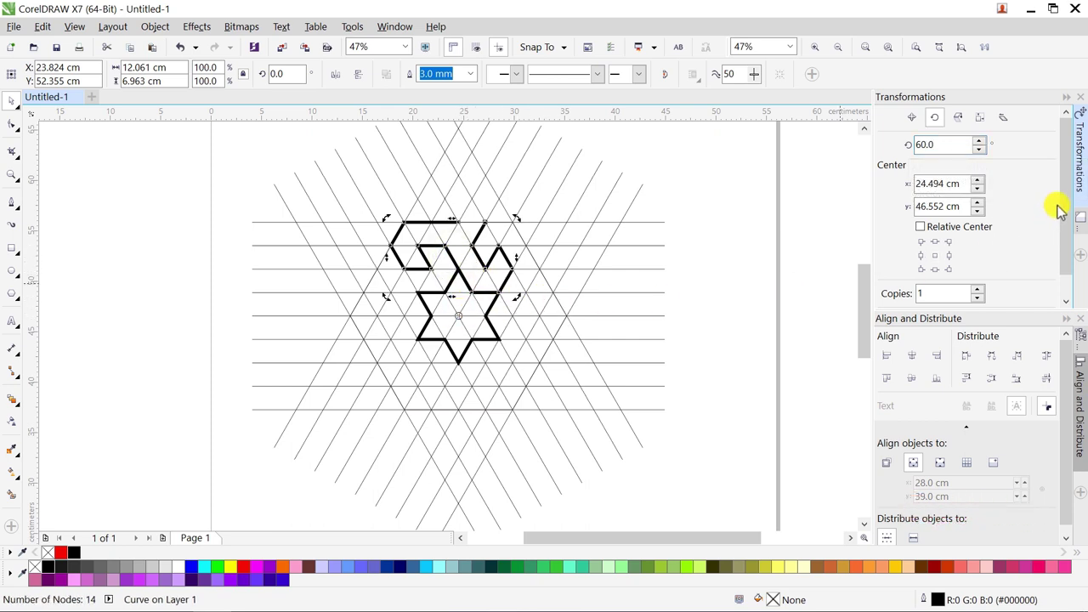
Apply the rotation with 1 copy repeatedly until six zigzag paths surround the central star
left_click_drag(1058, 211, 1062, 231)
left_click(1032, 296)
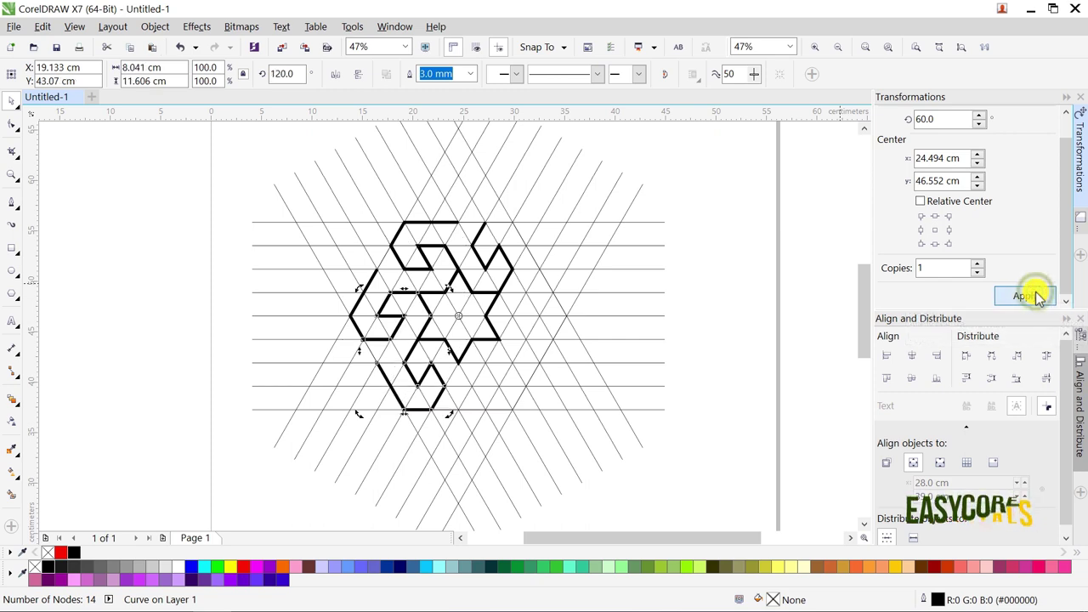
left_click(1031, 296)
left_click(1032, 296)
left_click(1032, 296)
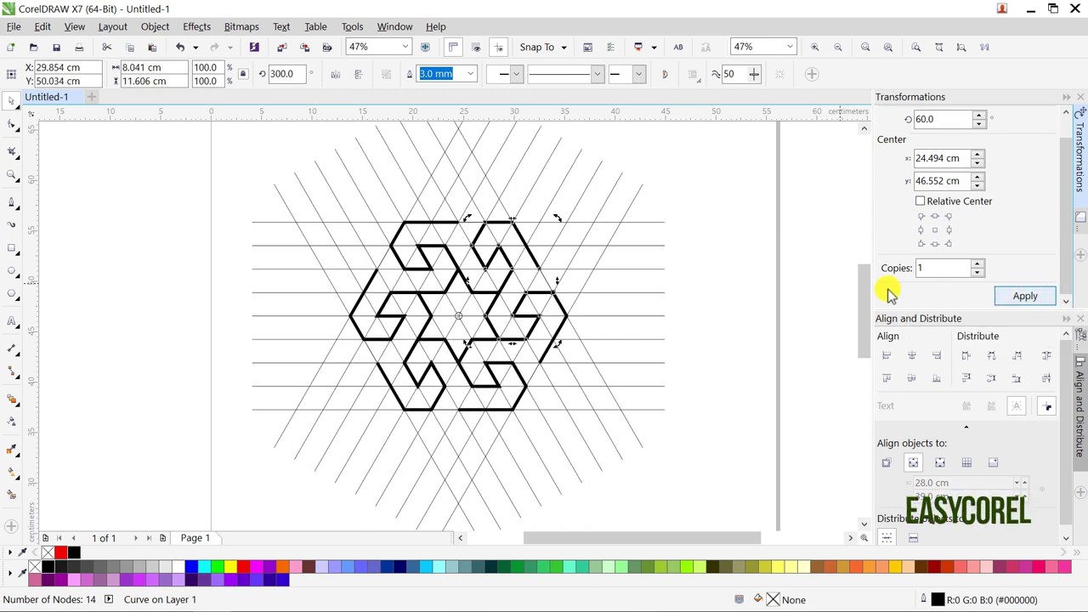
left_click(714, 213)
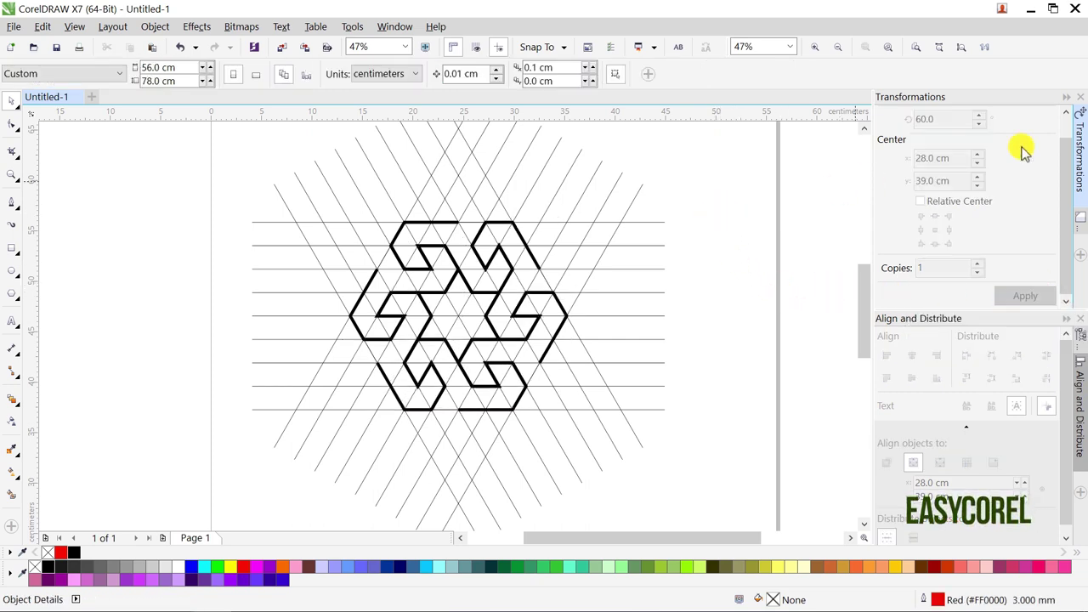
left_click(1065, 97)
left_click(832, 182)
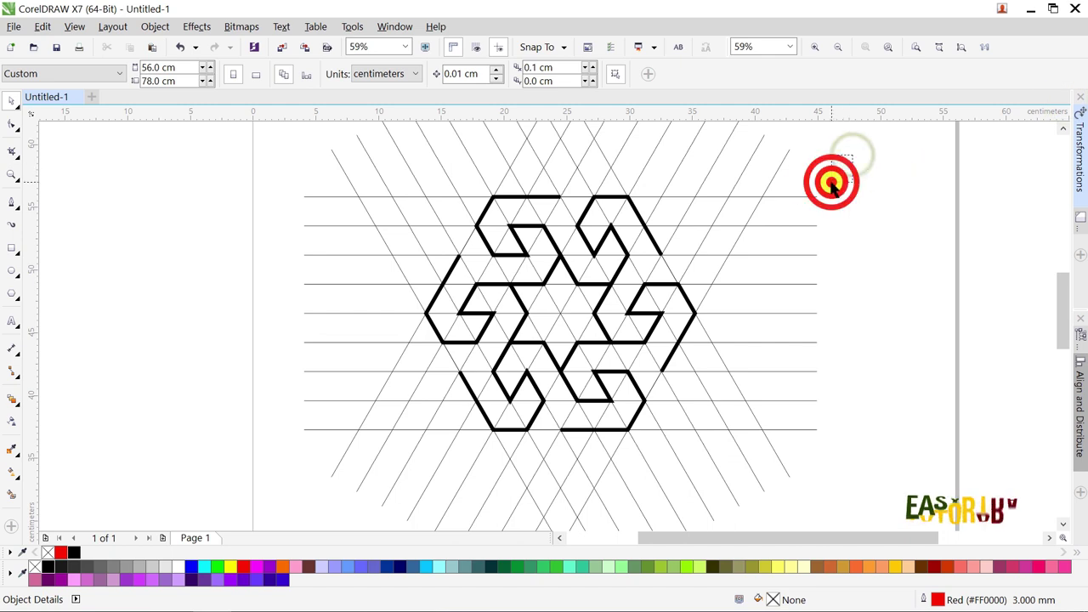
Move the complete star pattern with its enclosing thin hexagon off the grid to the page's upper-right corner
left_click_drag(755, 164, 384, 454)
scroll(493, 399, "down", 3)
left_click_drag(539, 354, 696, 192)
Delete the leftover triangular grid lines and the large thin hexagon that encloses the star pattern
left_click(414, 225)
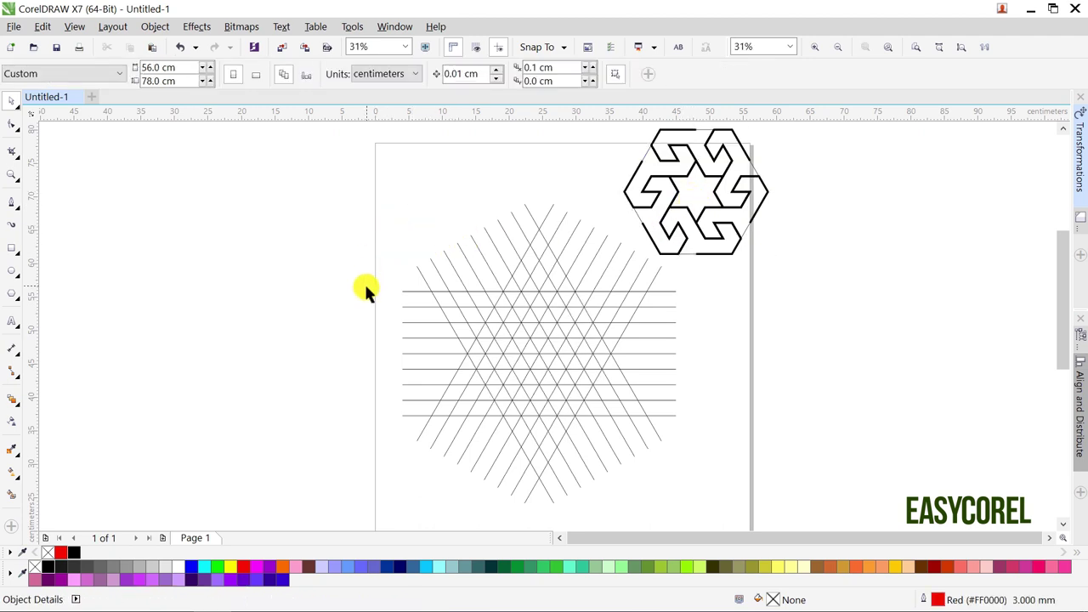
left_click_drag(468, 340, 500, 335)
right_click(500, 335)
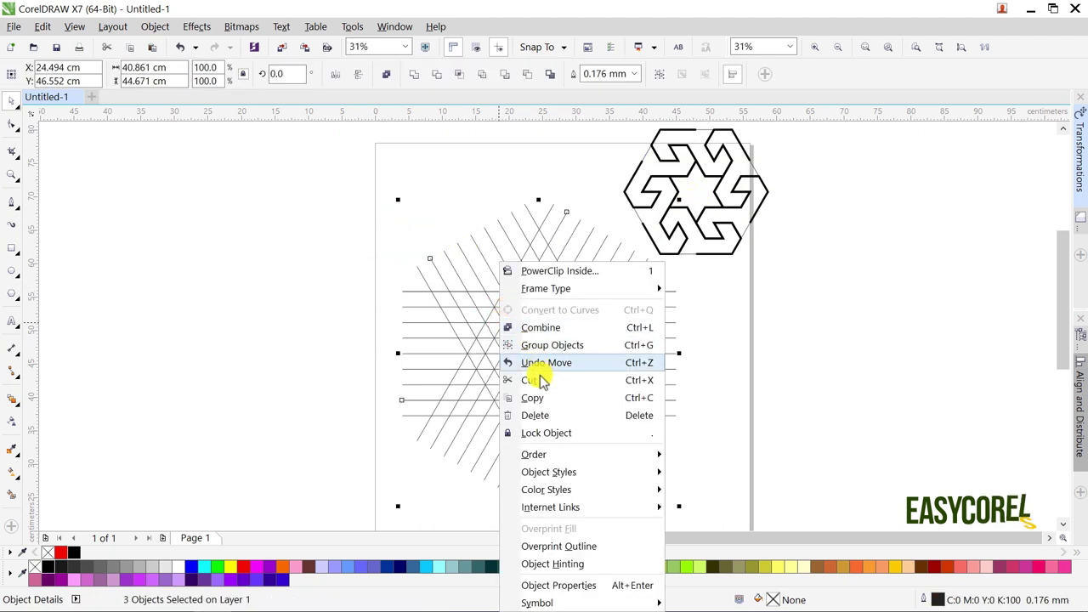
left_click(541, 415)
left_click(685, 250)
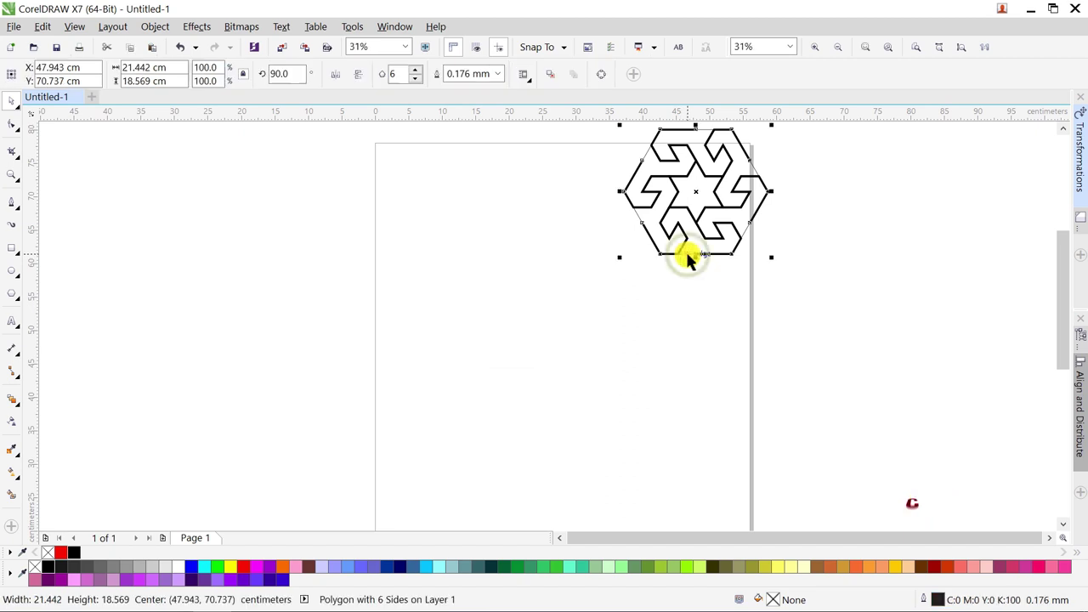
left_click_drag(686, 253, 520, 314)
right_click(520, 315)
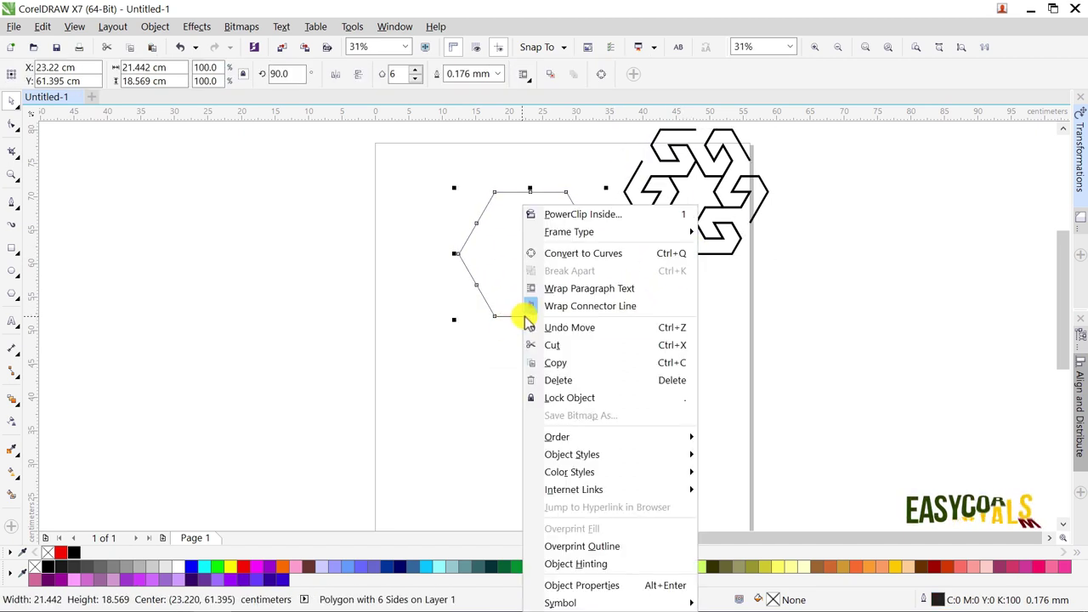
left_click(547, 363)
key("Delete")
Combine the star and its six surrounding paths into one curve and set its width to 5.6 cm
left_click_drag(806, 328, 473, 127)
left_click(389, 74)
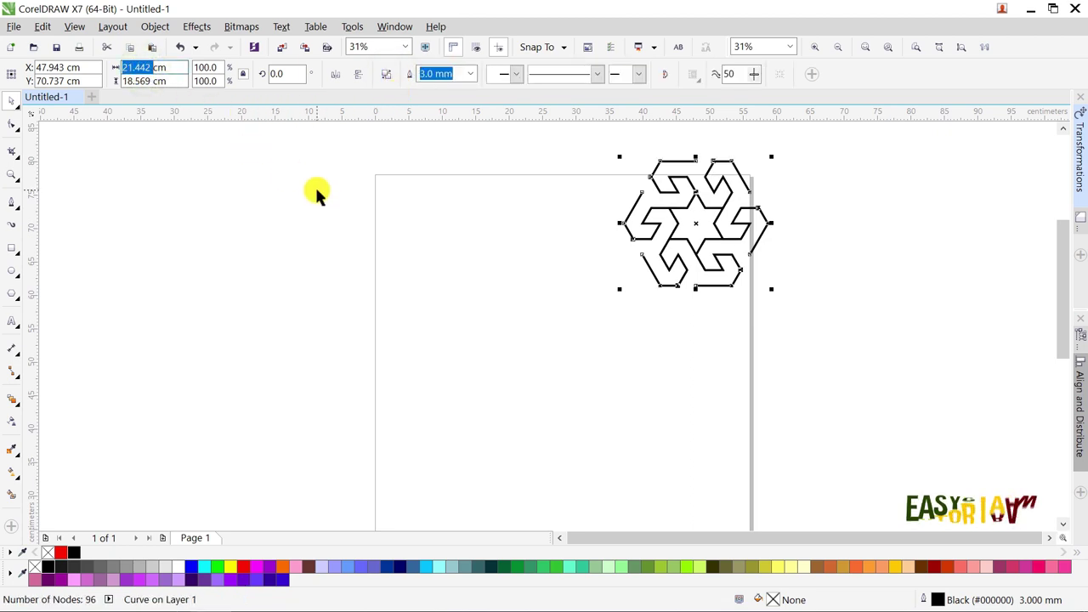
type("5.6")
key("Return")
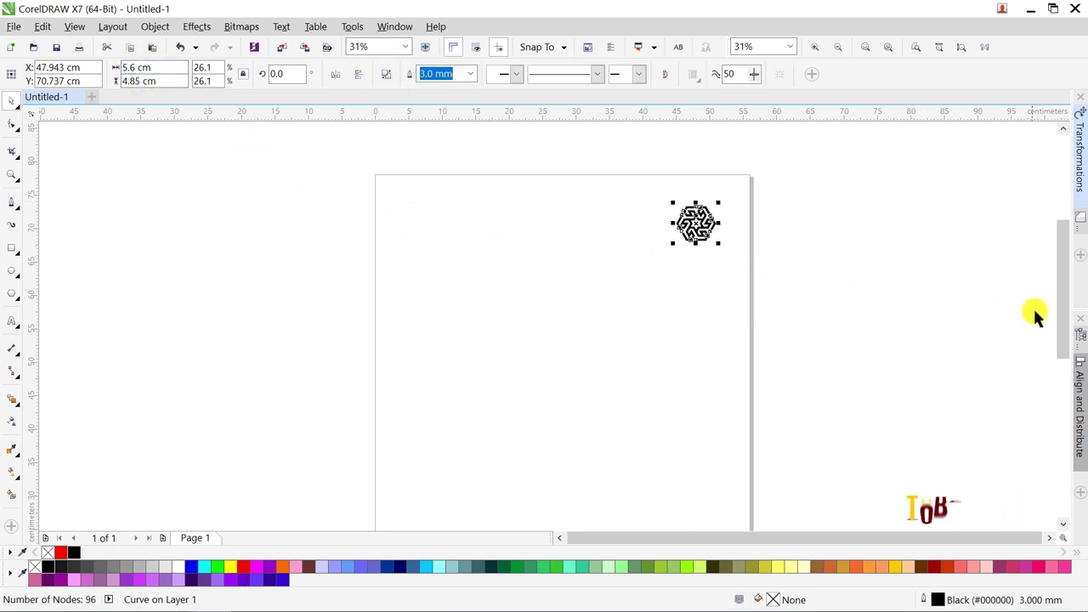
Align the combined pattern to the left and top edges of the page
left_click(1079, 389)
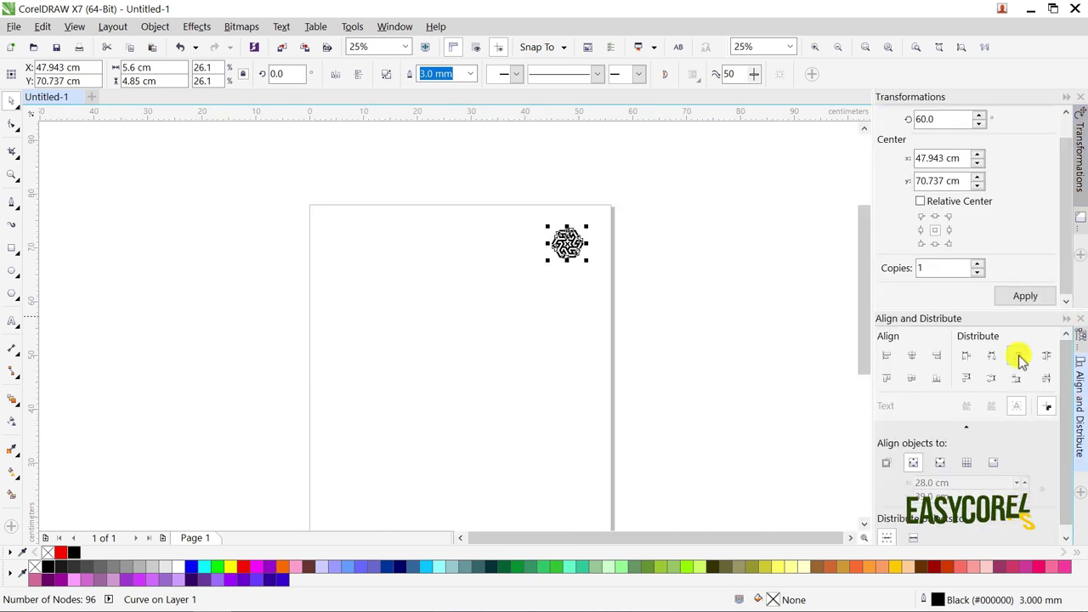
left_click(886, 355)
left_click(886, 378)
Place a duplicate of the pattern about 3.5 cm to the right at the same height, so the two motifs interlock
scroll(315, 213, "up", 2)
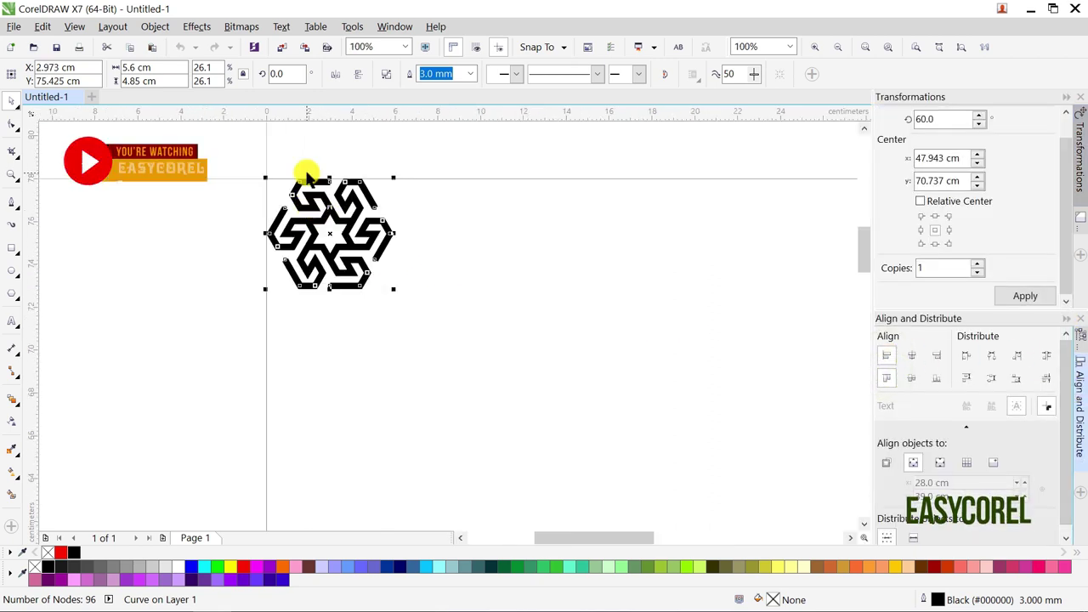
scroll(308, 175, "up", 1)
left_click_drag(243, 284, 387, 289)
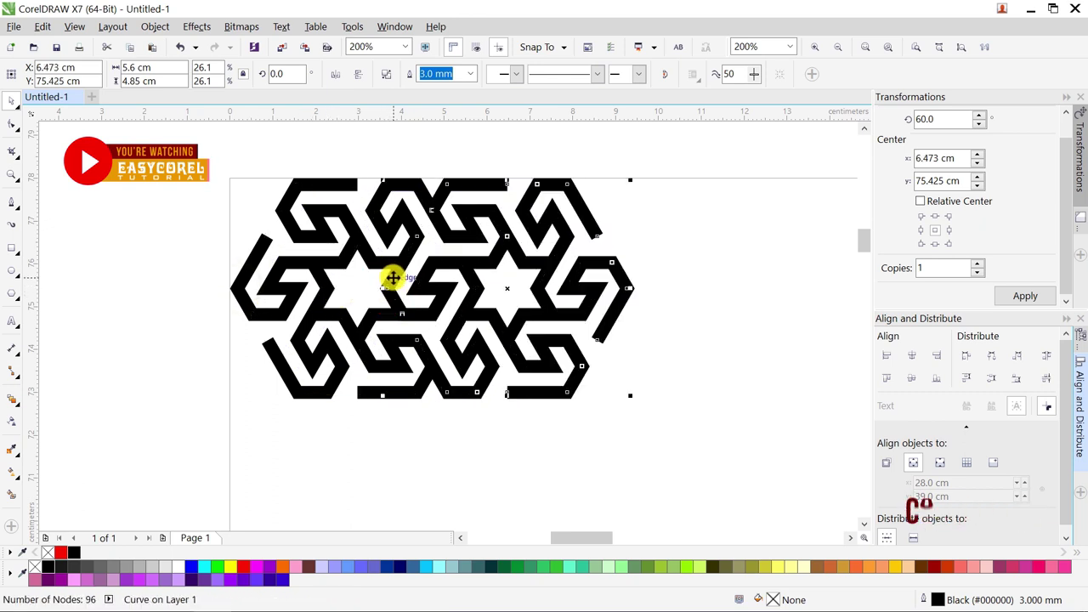
Repeat the 3.5 cm sideways duplication until the row of interlocking motifs spans past the page's right edge
left_click(915, 47)
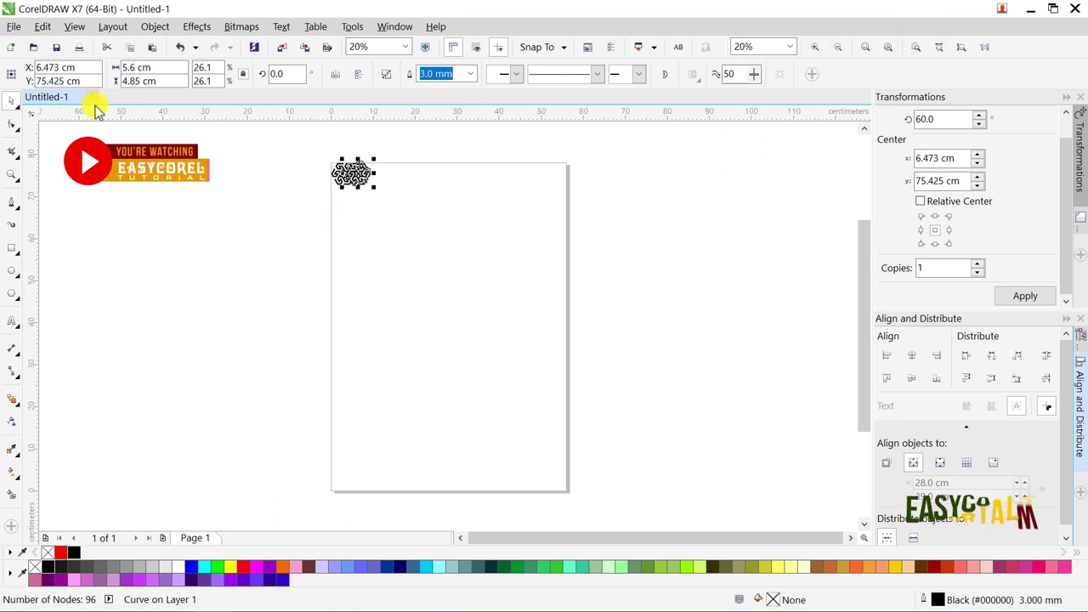
left_click(43, 26)
left_click(59, 80)
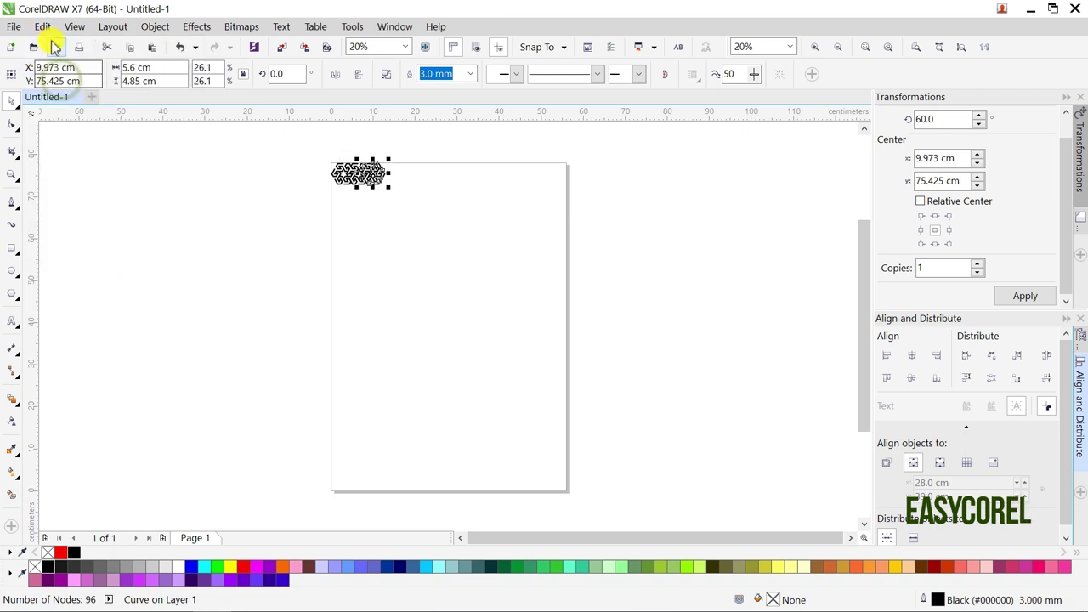
left_click(42, 27)
left_click(50, 80)
left_click(42, 26)
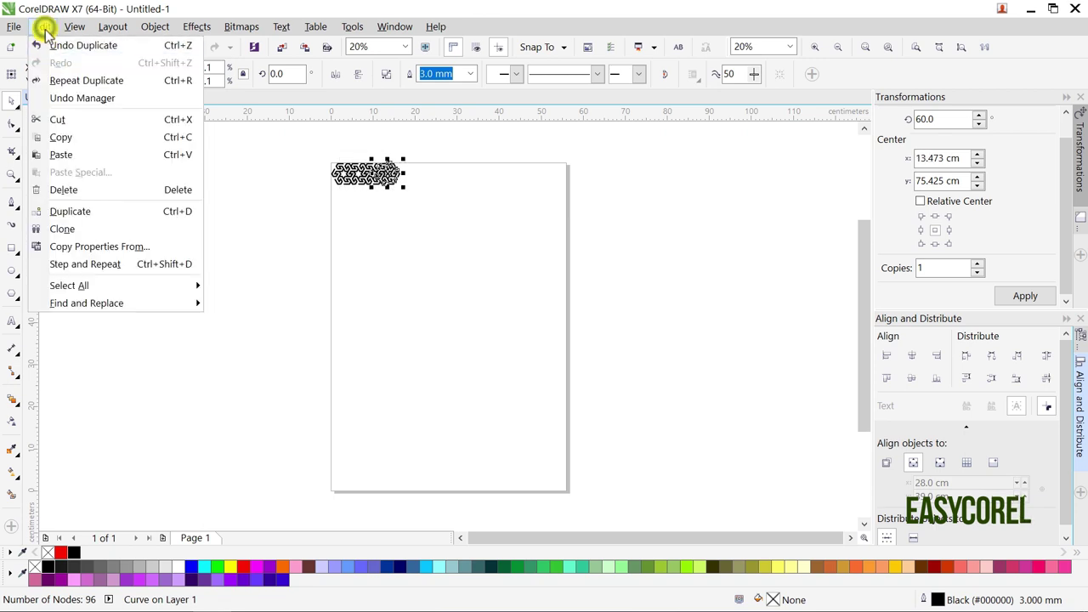
left_click(54, 80)
key("ctrl+r")
key("ctrl+r")
key("ctrl+r")
key("ctrl+r")
key("ctrl+r")
key("ctrl+r")
key("ctrl+r")
key("ctrl+r")
key("ctrl+r")
key("ctrl+r")
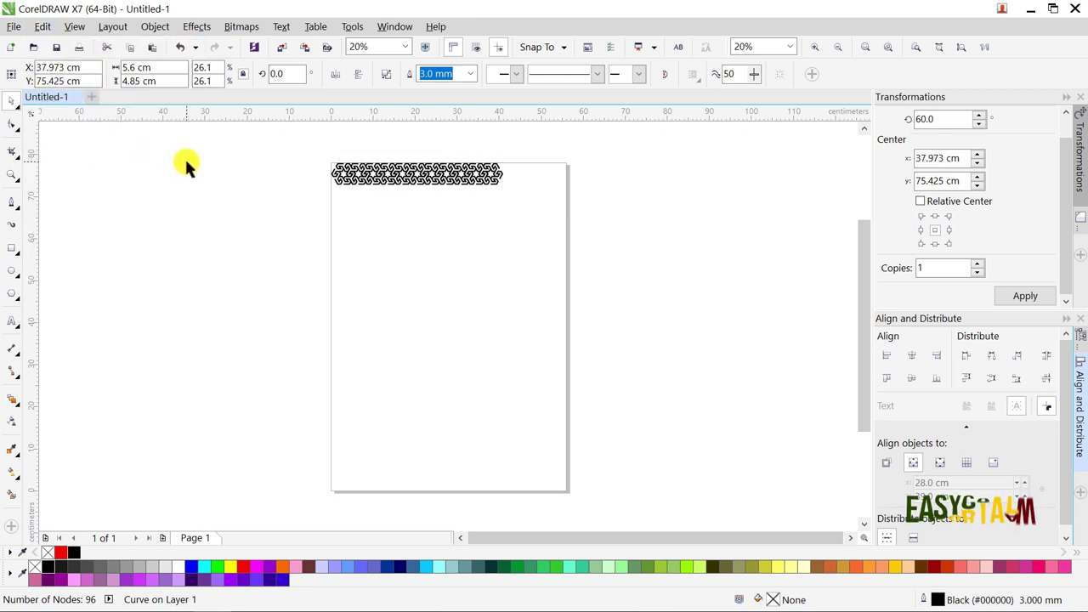
key("ctrl+r")
key("ctrl+r")
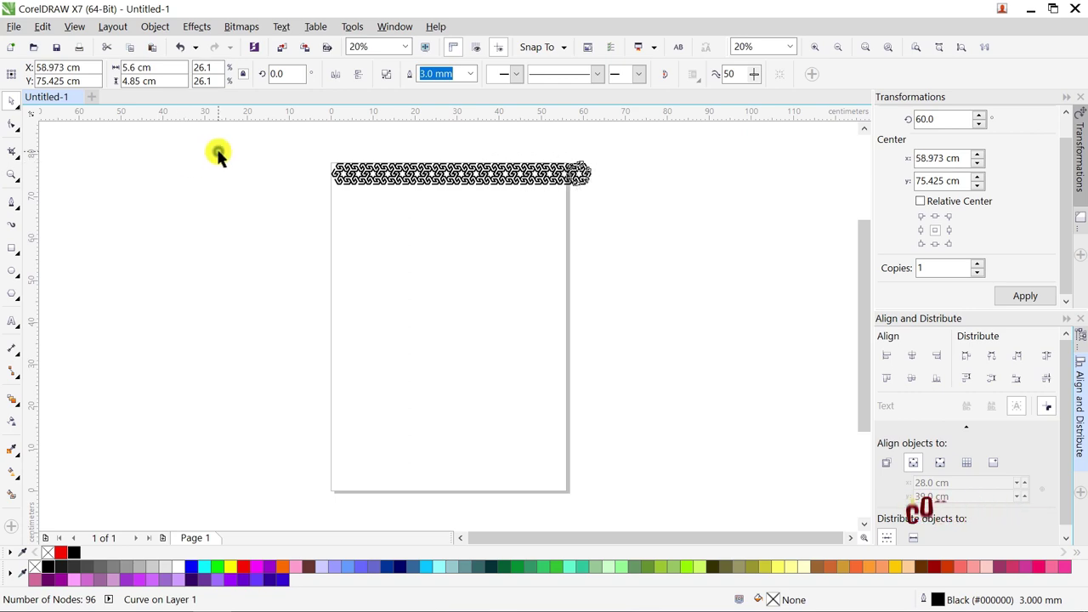
Duplicate the whole motif row about 3.03 cm lower and 1.75 cm to the left so the two rows interlock
left_click_drag(245, 148, 634, 200)
scroll(633, 201, "up", 3)
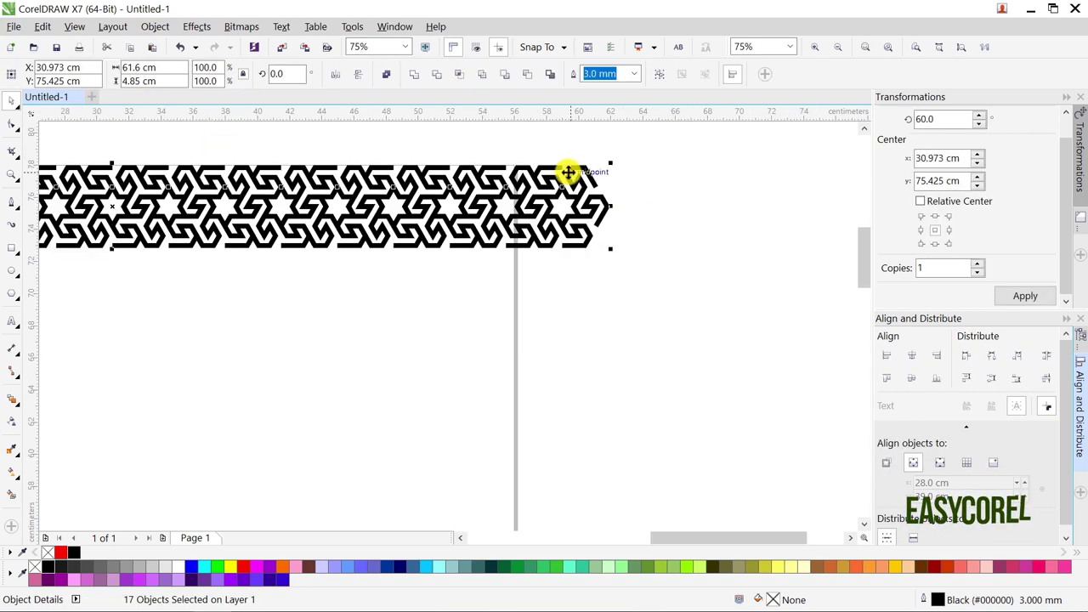
left_click_drag(573, 166, 513, 252)
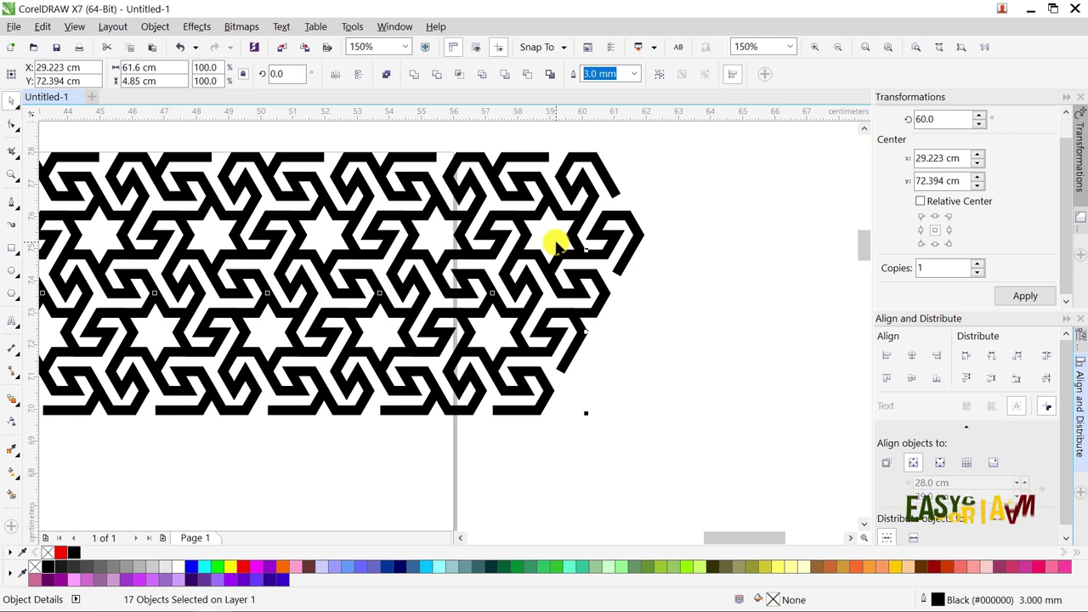
Select both rows and place a duplicate of them straight below, about 6.06 cm lower, interlocking with the originals
scroll(556, 243, "down", 5)
left_click_drag(671, 183, 43, 328)
scroll(81, 231, "up", 4)
scroll(81, 225, "up", 1)
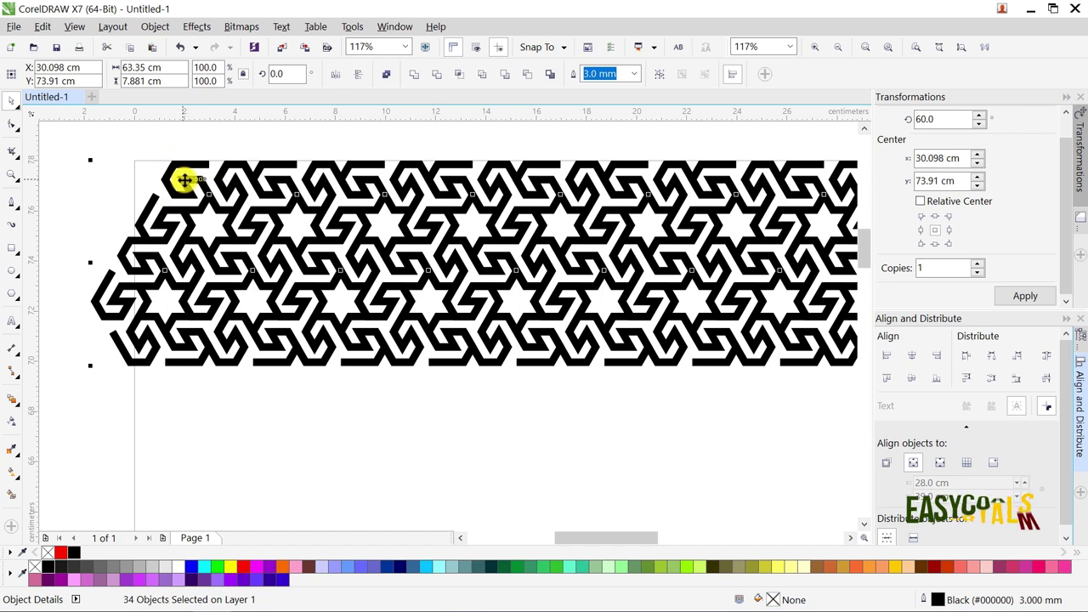
left_click_drag(184, 179, 175, 323)
right_click(175, 323)
Repeat the downward duplication of the double row until the pattern covers the page past its bottom edge
scroll(175, 292, "down", 3)
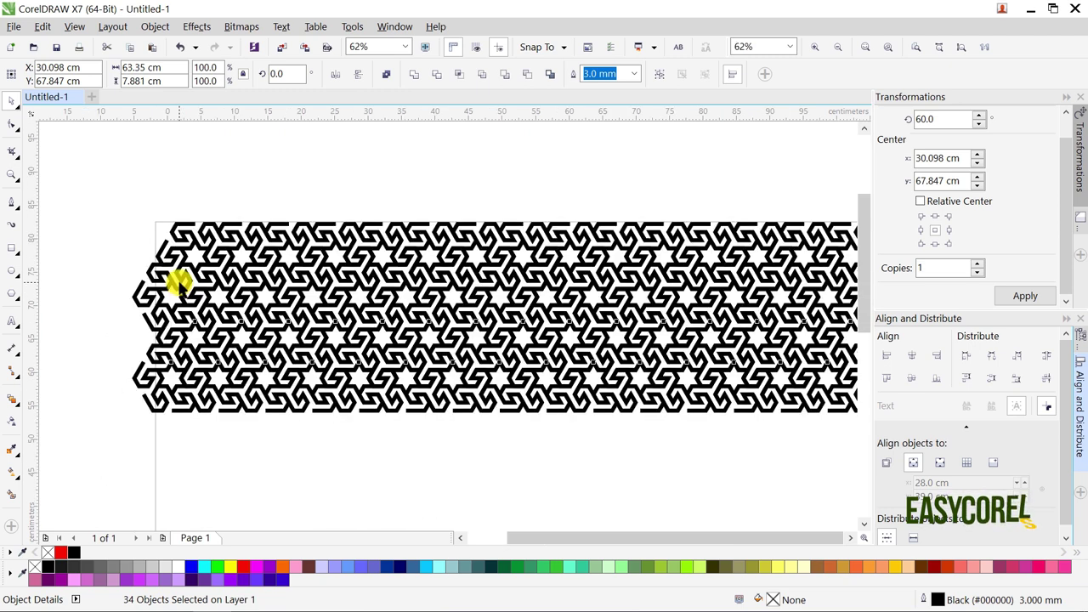
scroll(179, 285, "down", 3)
left_click(47, 27)
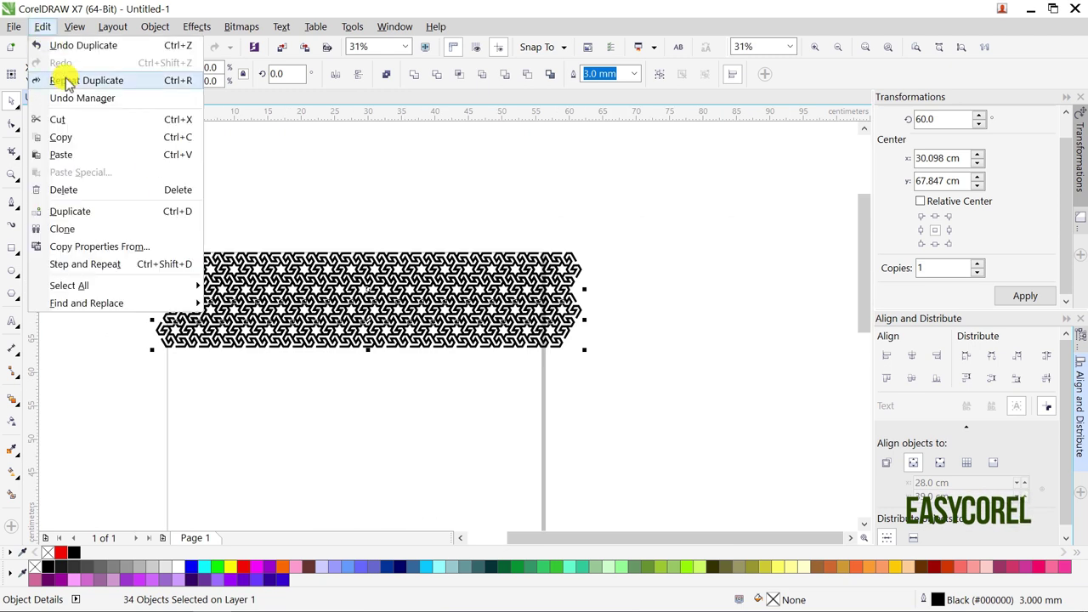
left_click(64, 79)
left_click(44, 27)
left_click(60, 80)
left_click(44, 27)
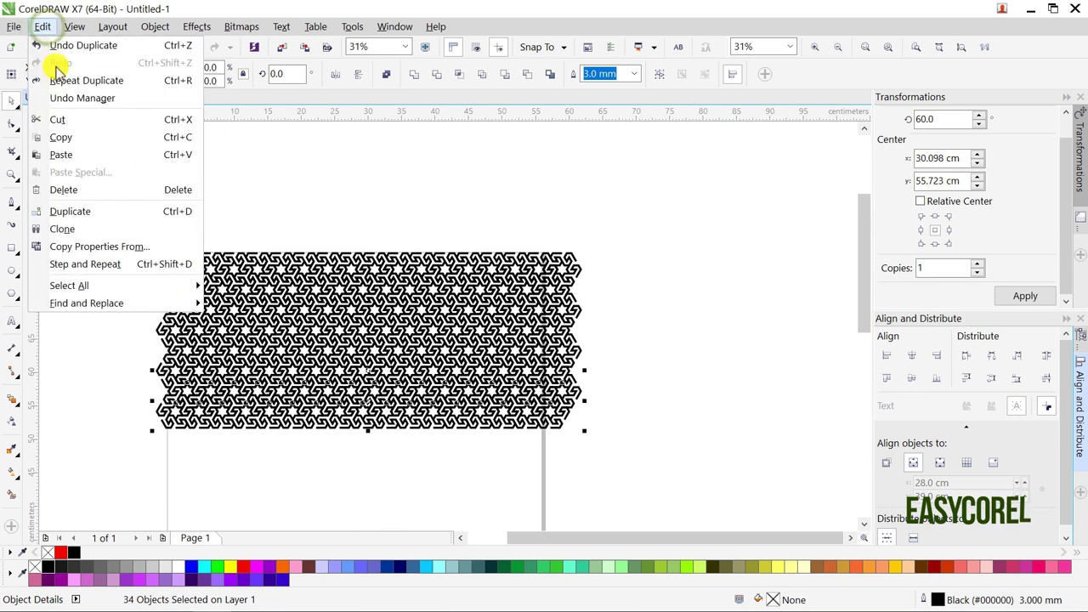
left_click(62, 79)
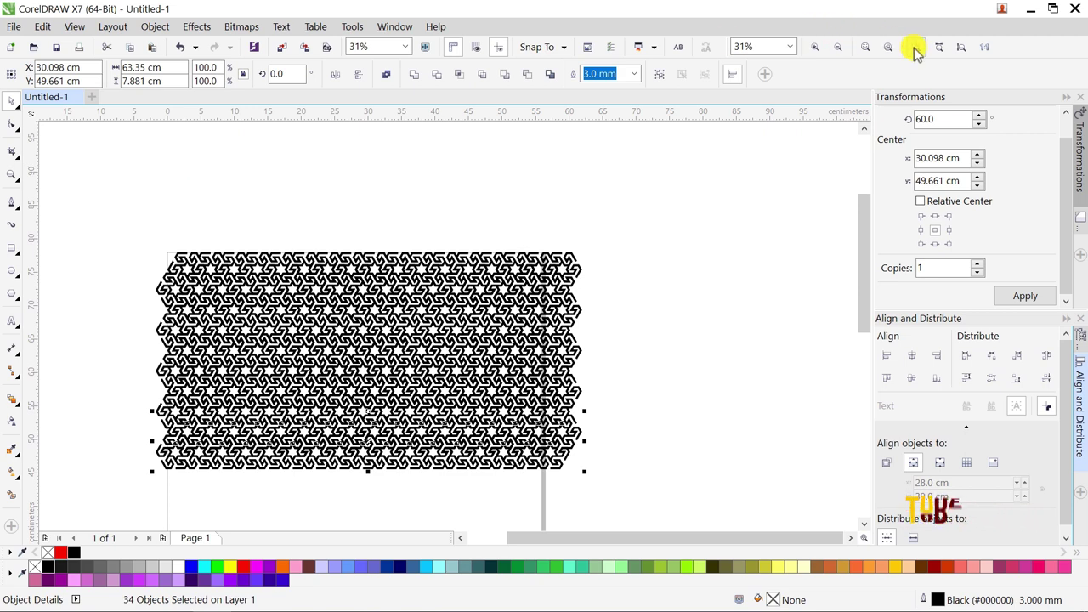
left_click(914, 48)
key("ctrl+r")
key("ctrl+r")
key("ctrl+r")
key("ctrl+r")
key("ctrl+r")
key("ctrl+r")
key("ctrl+r")
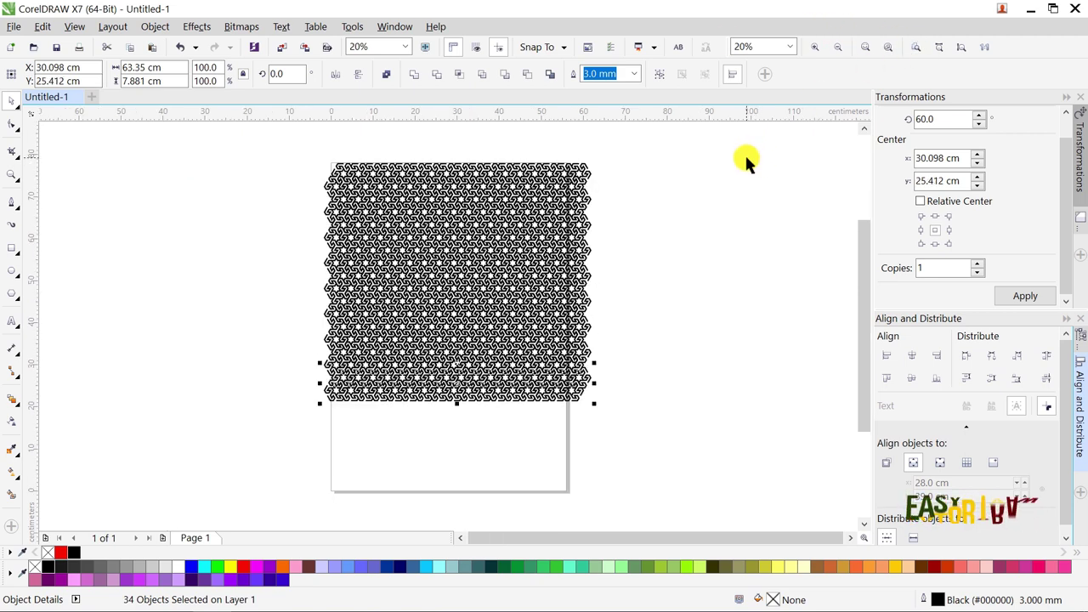
key("ctrl+r")
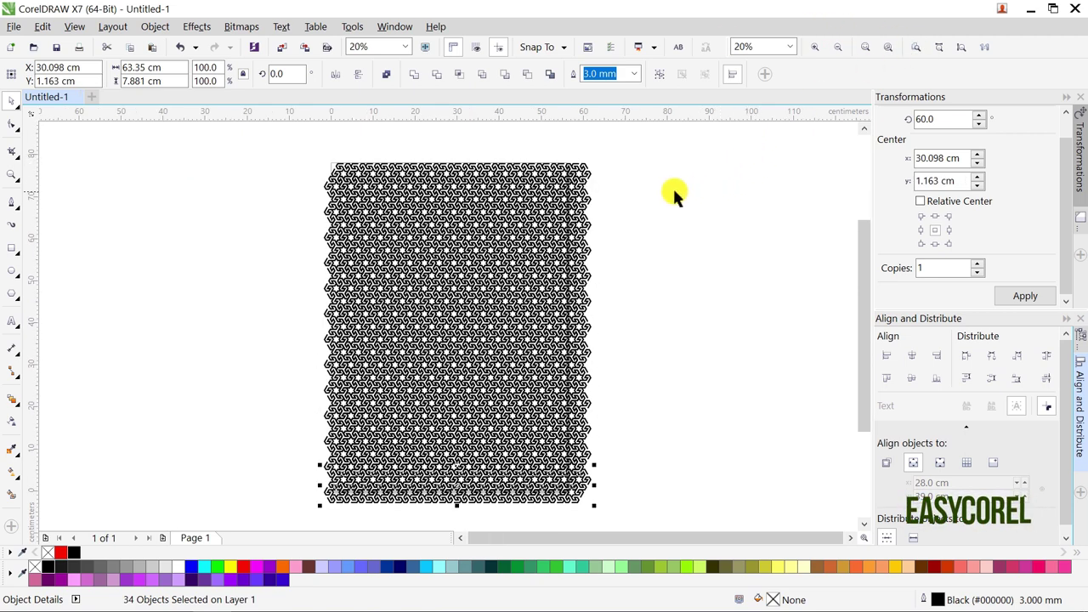
Select all the pattern rows and combine them into a single curve
left_click(272, 154)
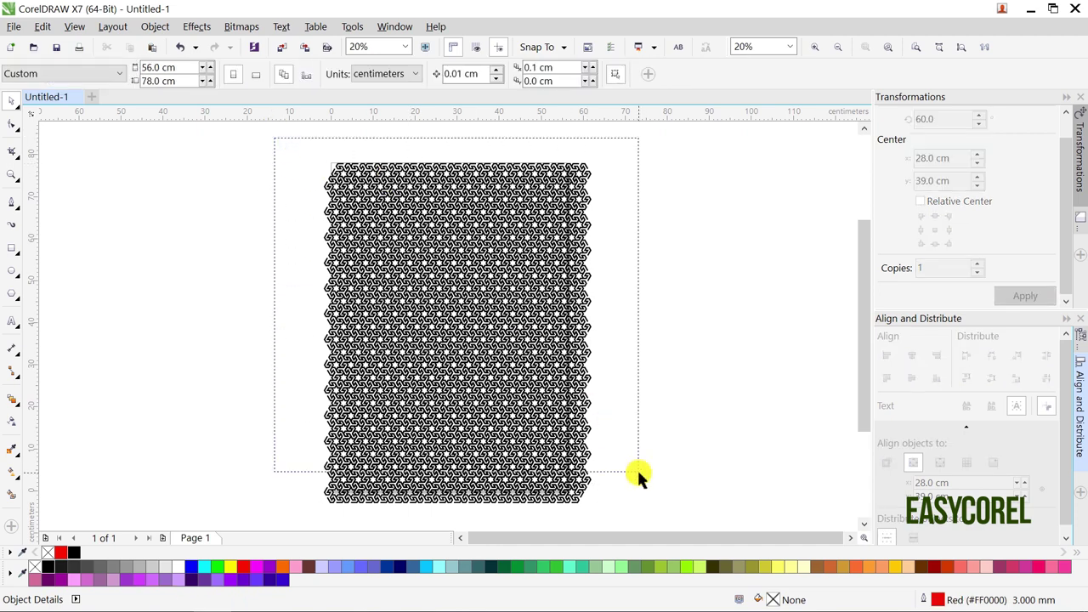
left_click_drag(637, 506, 638, 508)
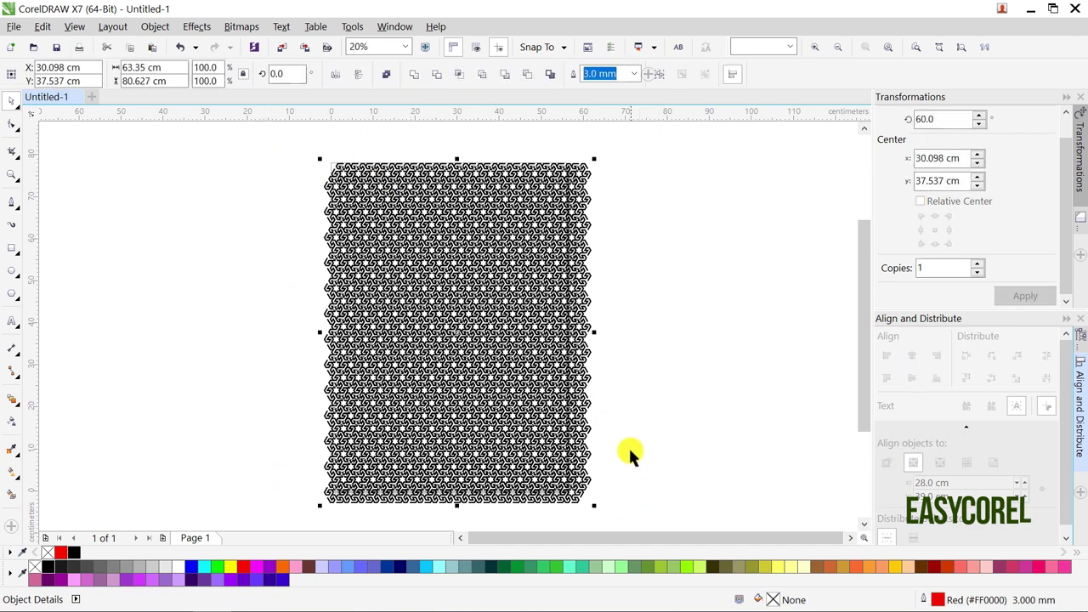
left_click(387, 76)
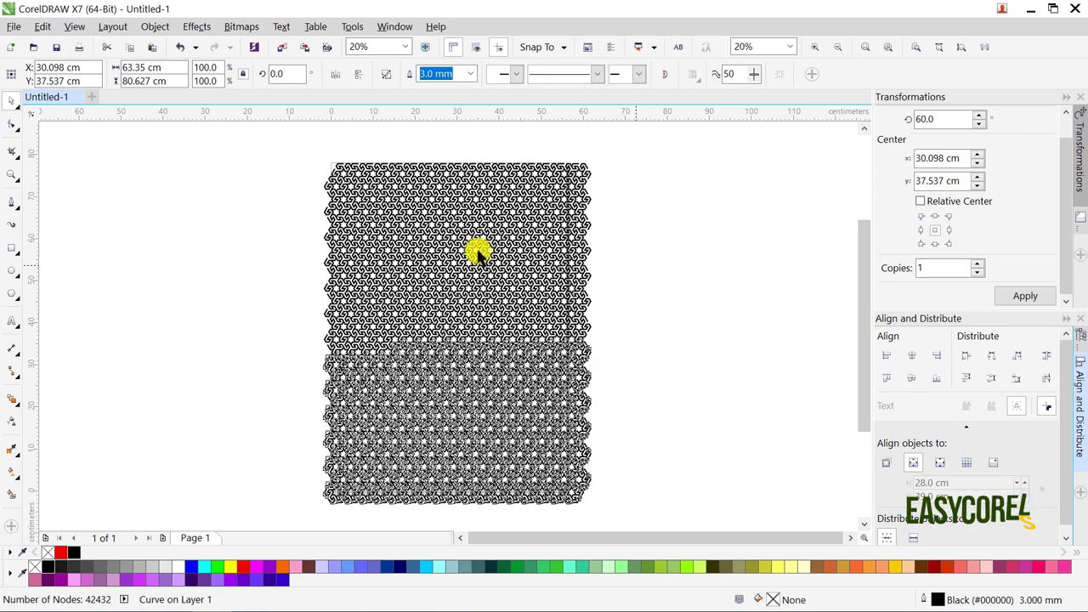
Create a page-sized 56 × 78 cm rectangle behind the pattern, filled with red and without an outline
left_click(226, 249)
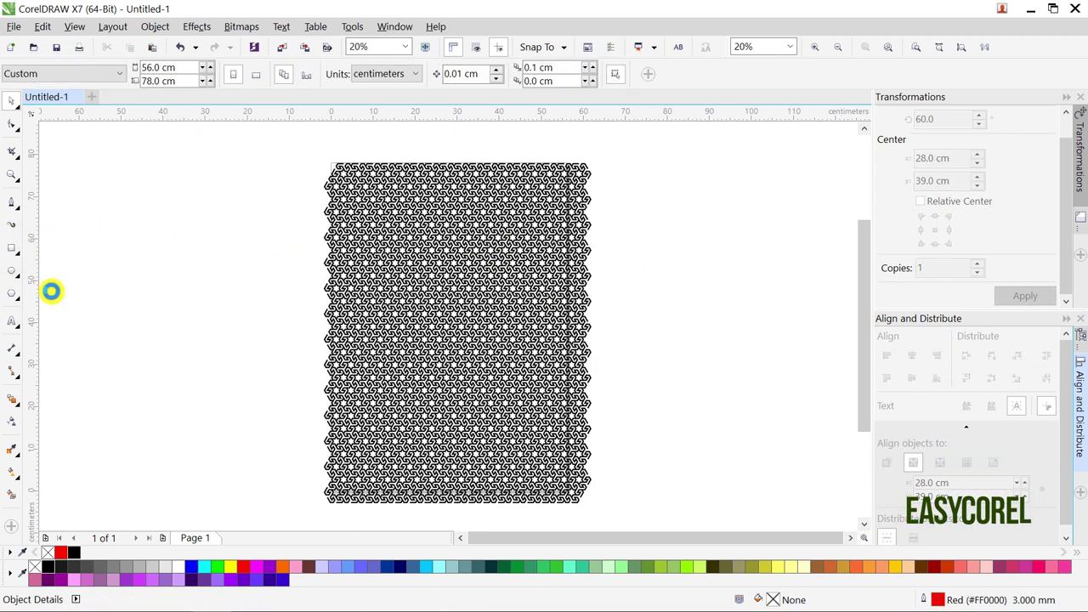
left_click(63, 553)
right_click(47, 552)
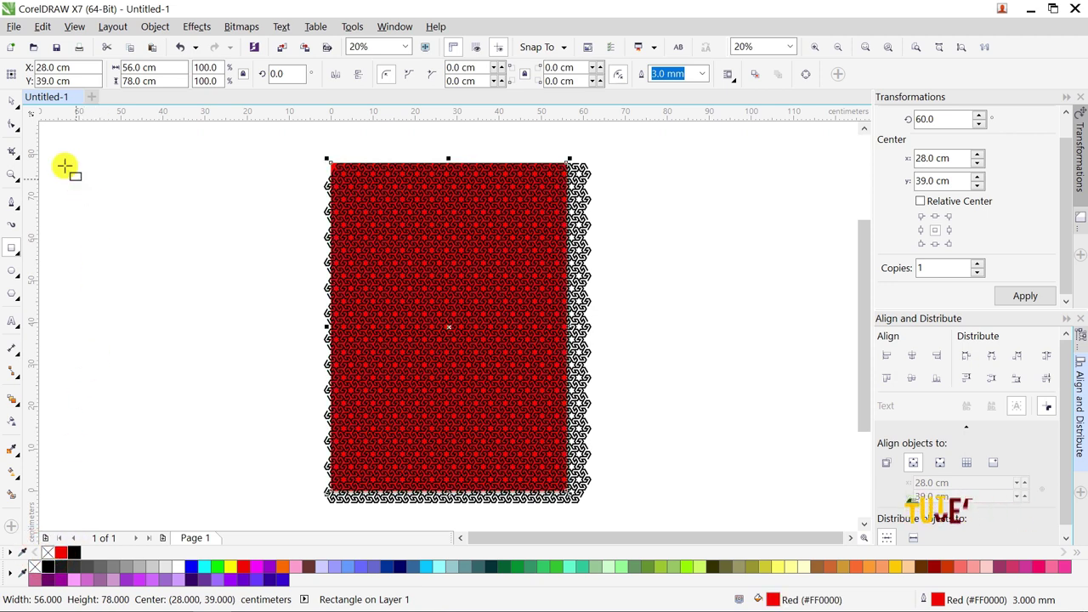
Set the pattern curve's outline width to 2.5 mm and its outline colour to red
scroll(565, 164, "up", 3)
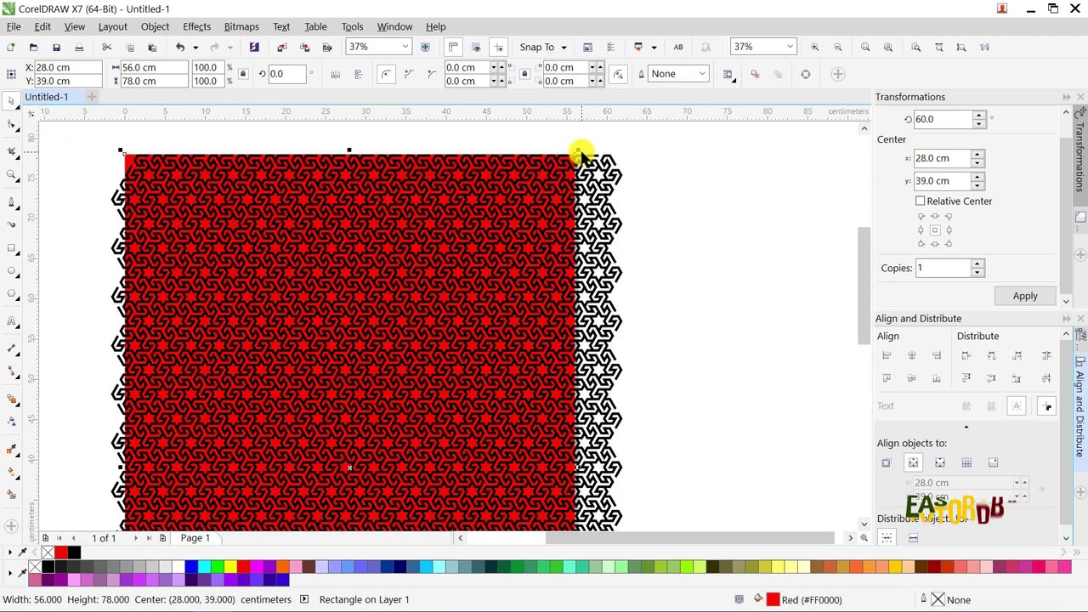
left_click(543, 231)
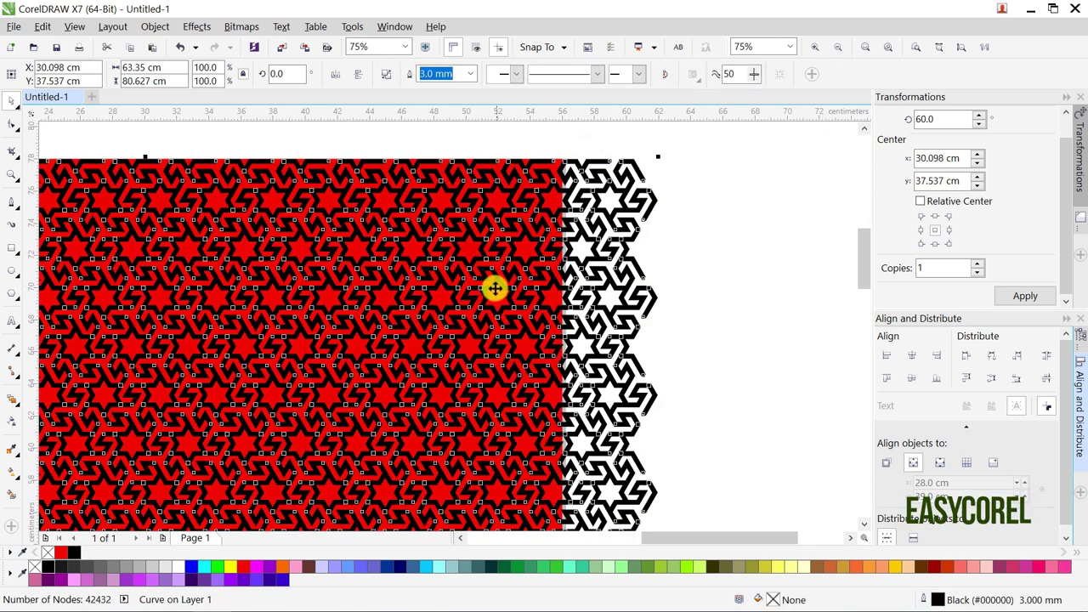
left_click(471, 74)
left_click(435, 219)
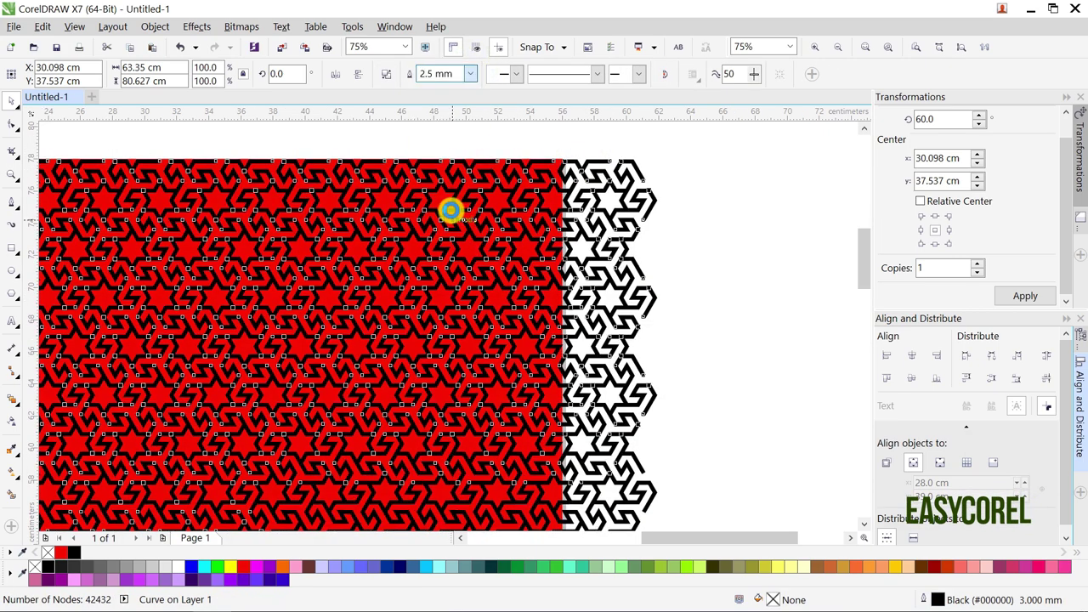
right_click(62, 552)
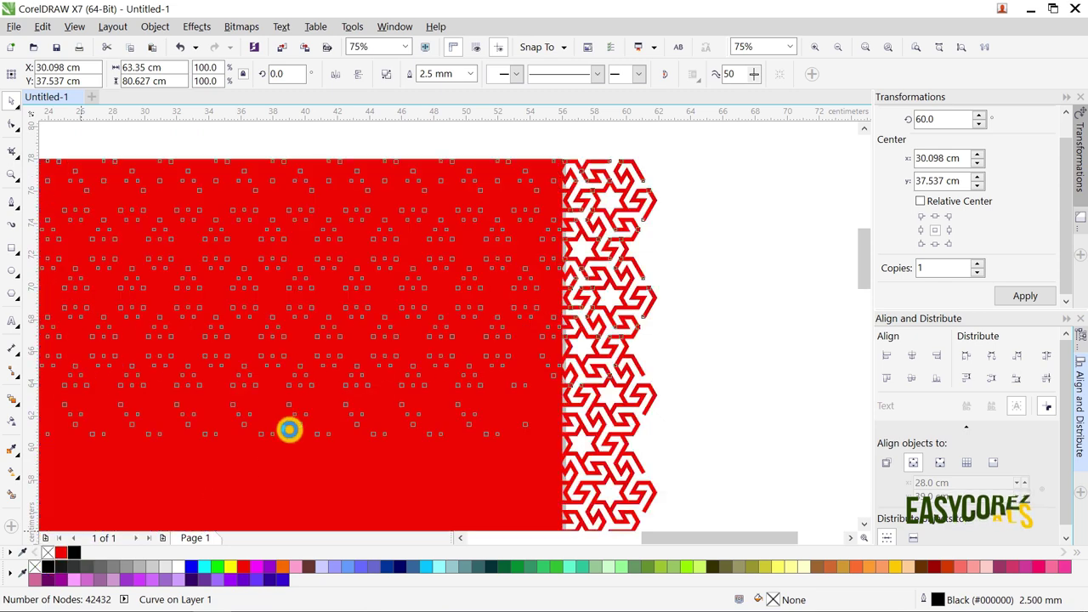
Change the pattern's outline to a darker red, RGB 207, 0, 0 (#CF0000)
double_click(935, 600)
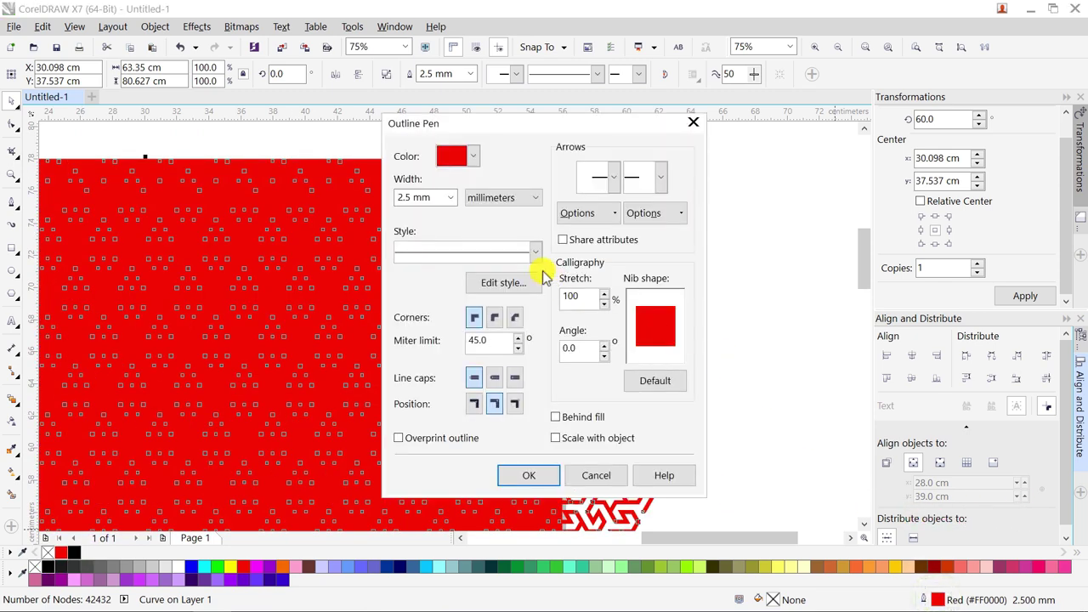
left_click(455, 161)
left_click(483, 274)
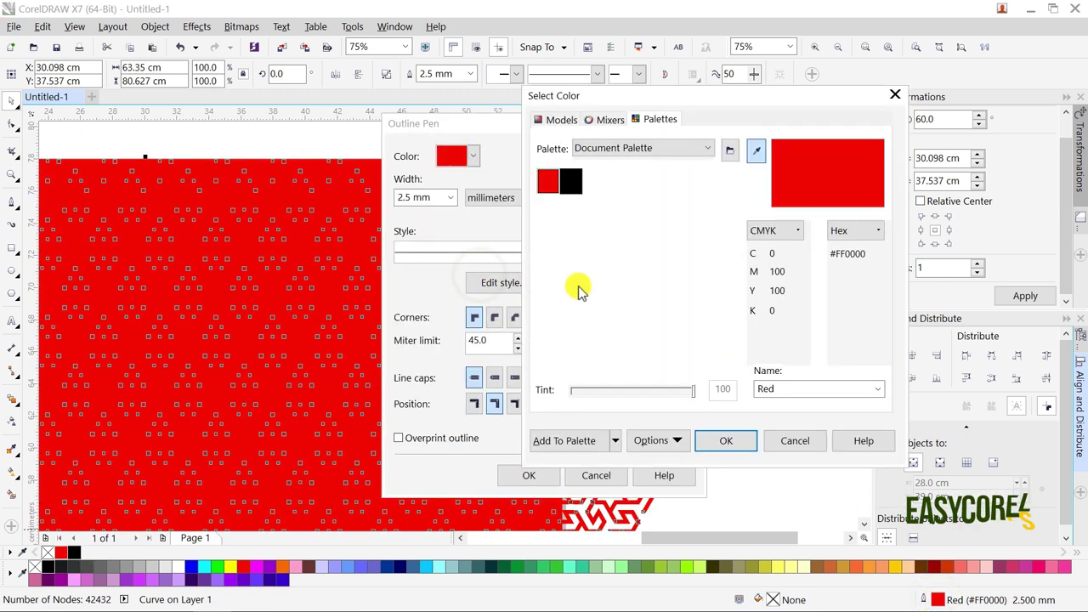
left_click(569, 118)
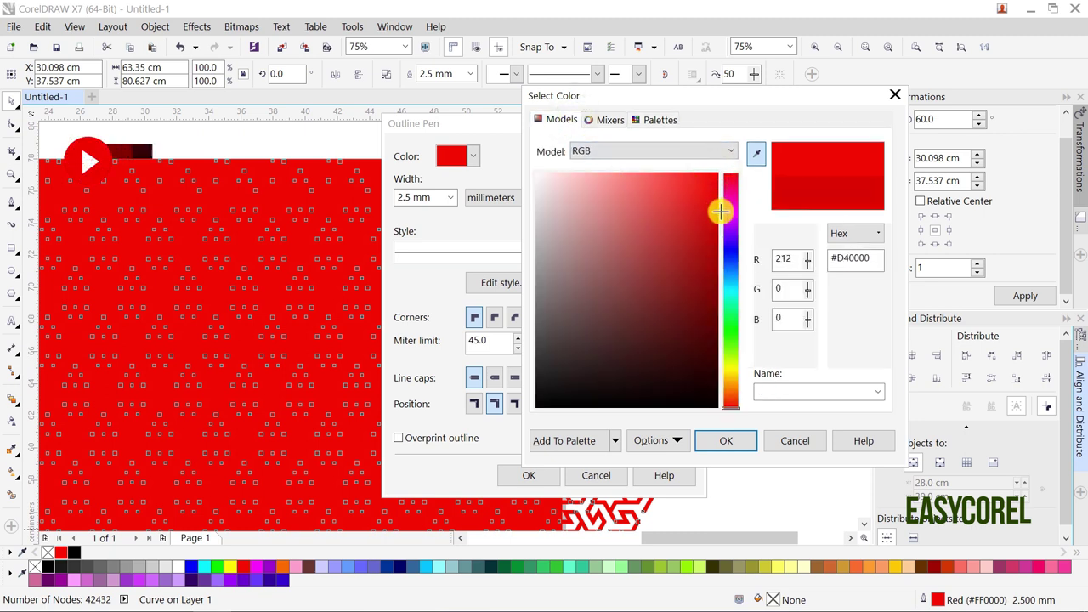
left_click_drag(720, 211, 718, 217)
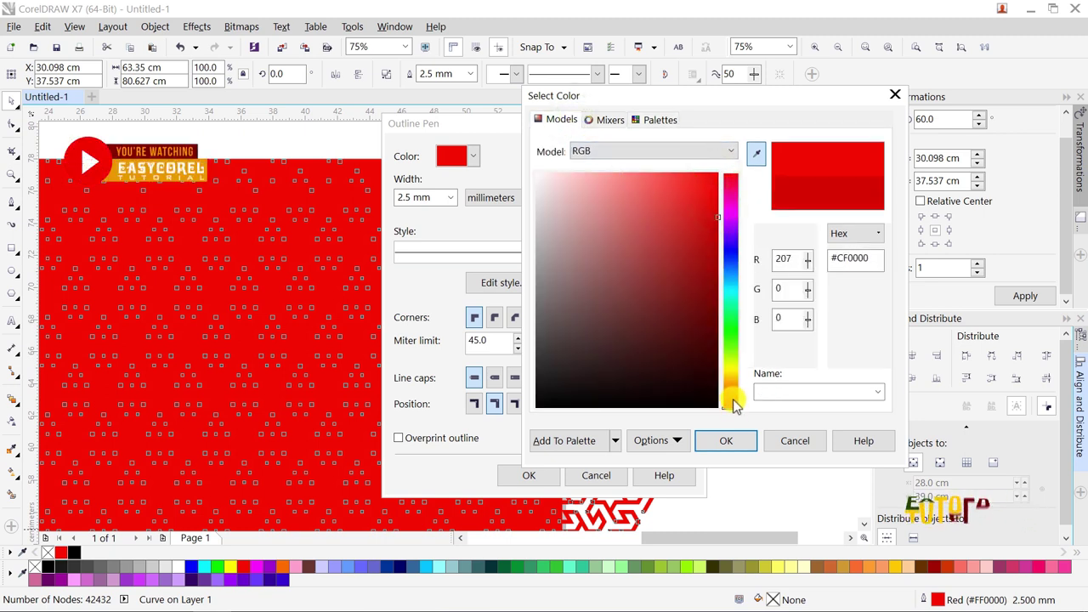
left_click(736, 435)
left_click(534, 472)
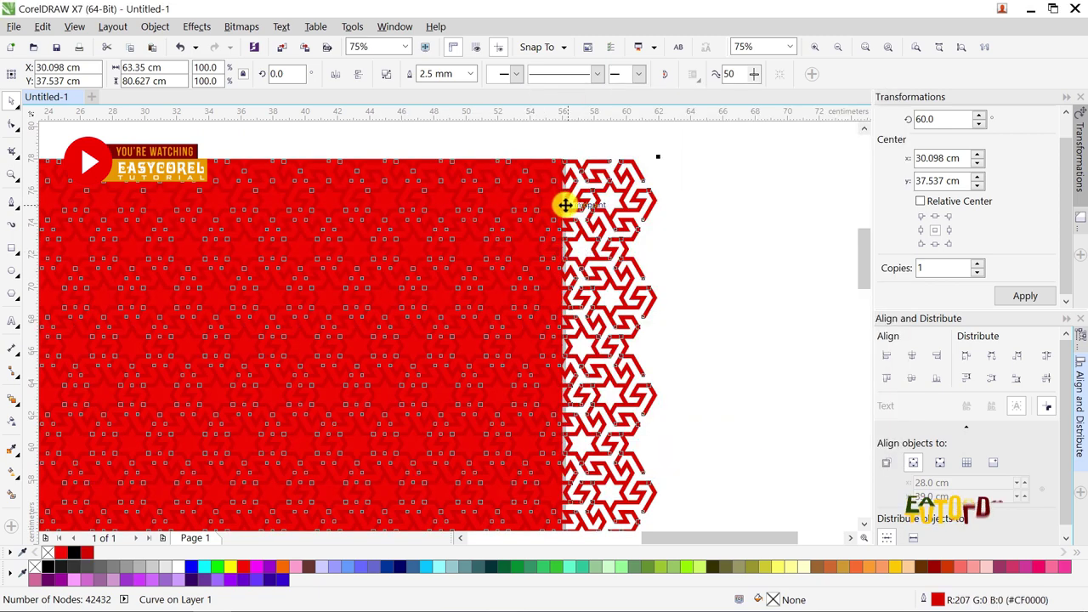
Send the pattern curve to the back of the page and PowerClip it inside the red page-sized rectangle
right_click(602, 160)
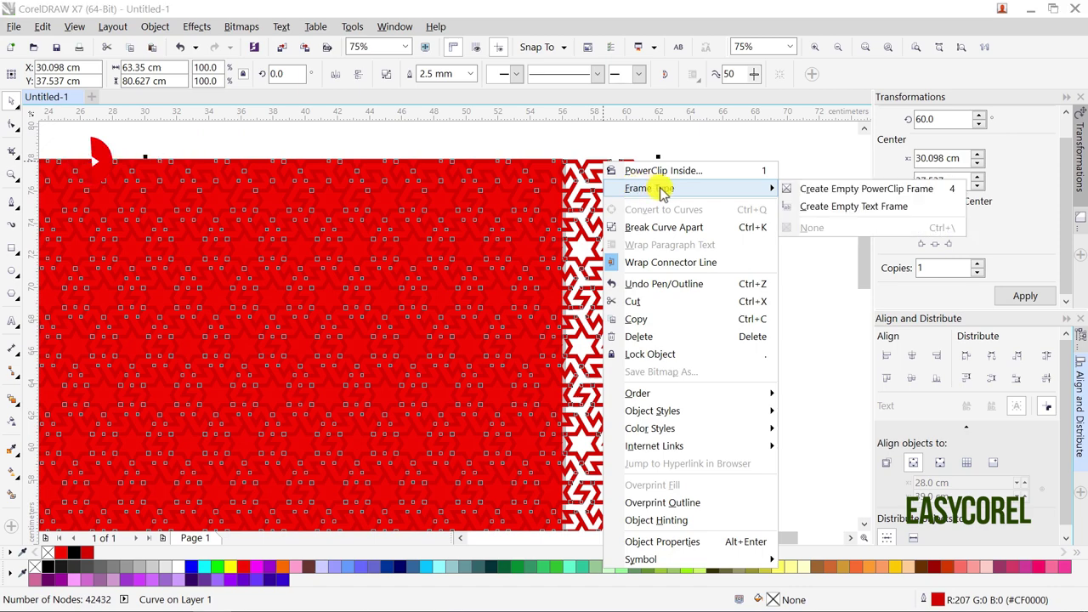
mouse_move(769, 393)
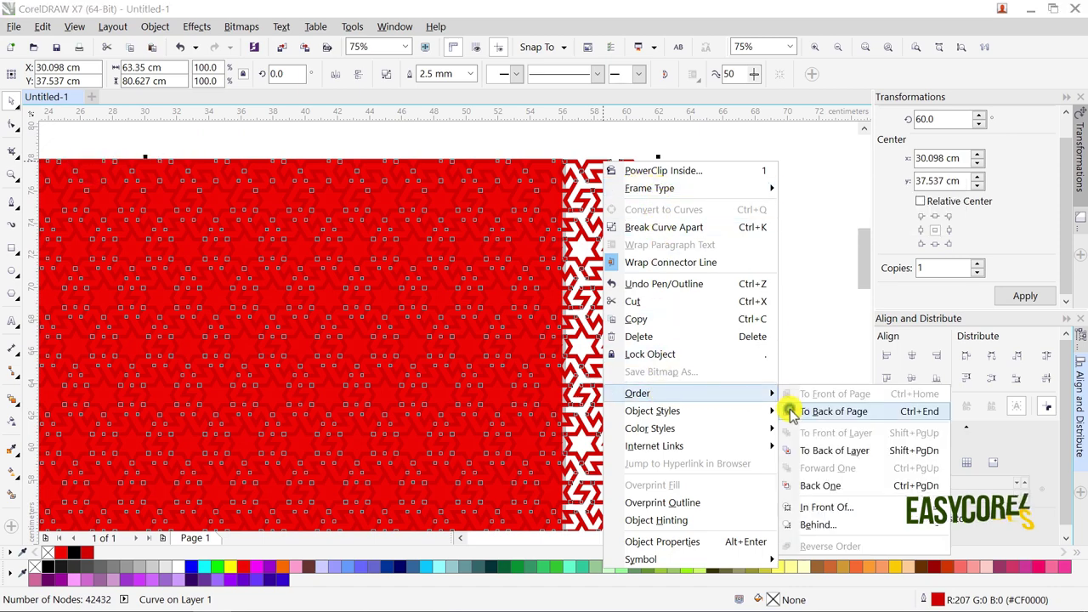
left_click(790, 410)
scroll(583, 175, "up", 2)
right_click(586, 153)
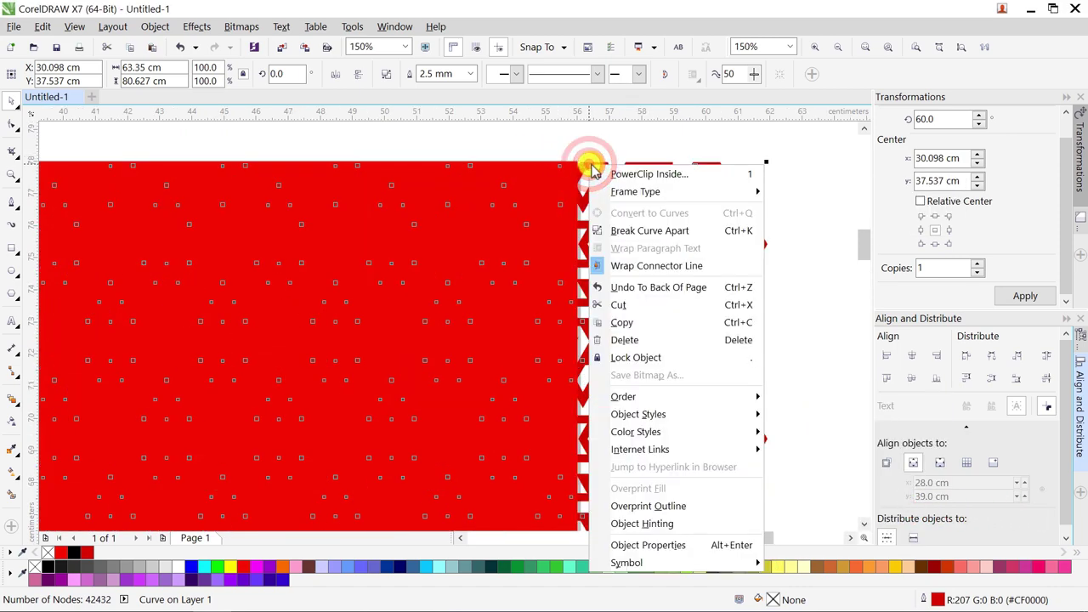
left_click(575, 174)
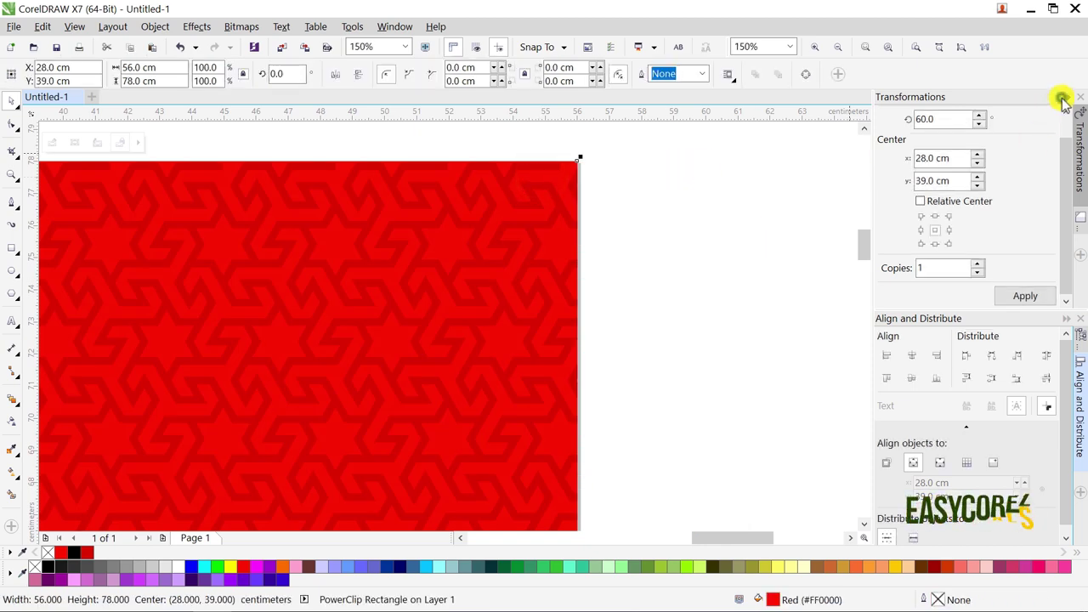
Collapse the side dockers, deselect the clipped rectangle and review the whole patterned page
left_click(1066, 97)
left_click(865, 47)
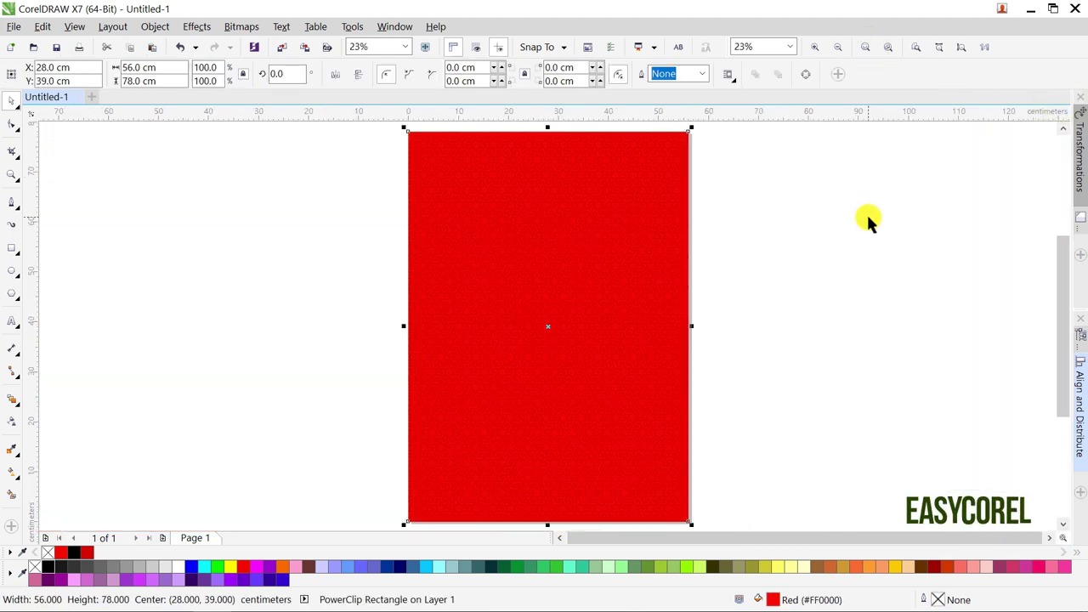
left_click(867, 217)
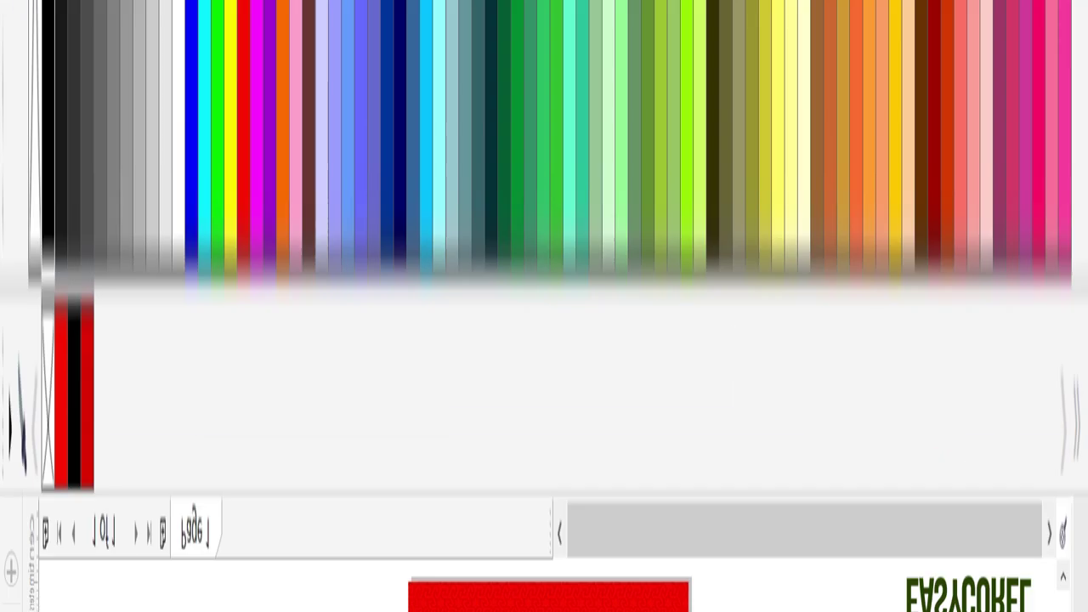